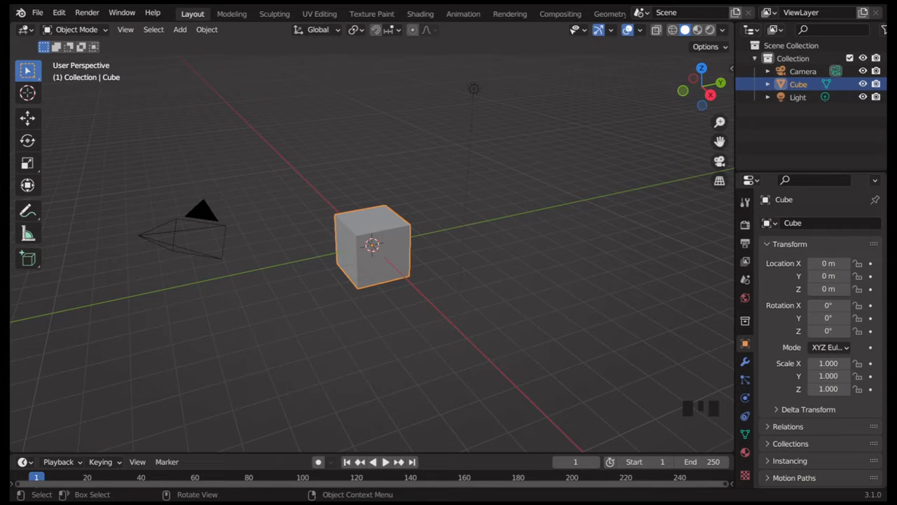
# Step: Add a Wireframe modifier to the cube with Replace Original turned off, and collapse its settings
pyautogui.click(745, 362)
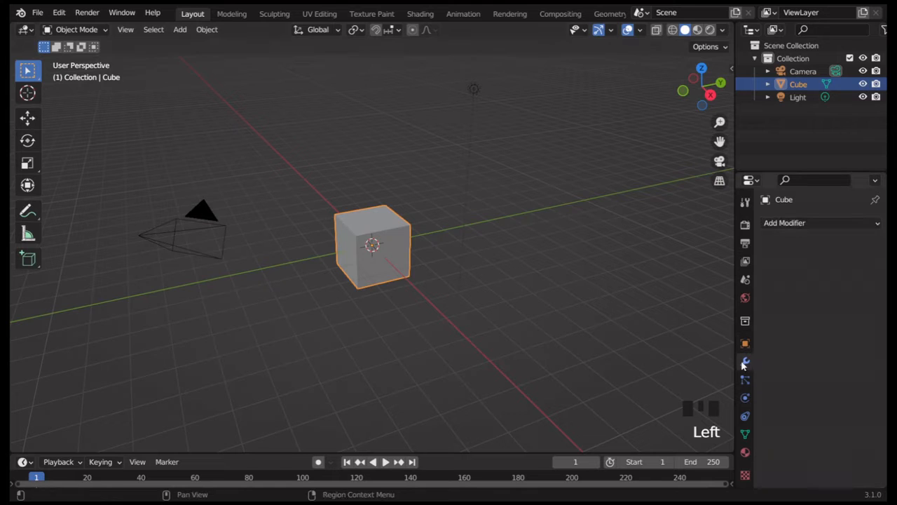
pyautogui.click(820, 223)
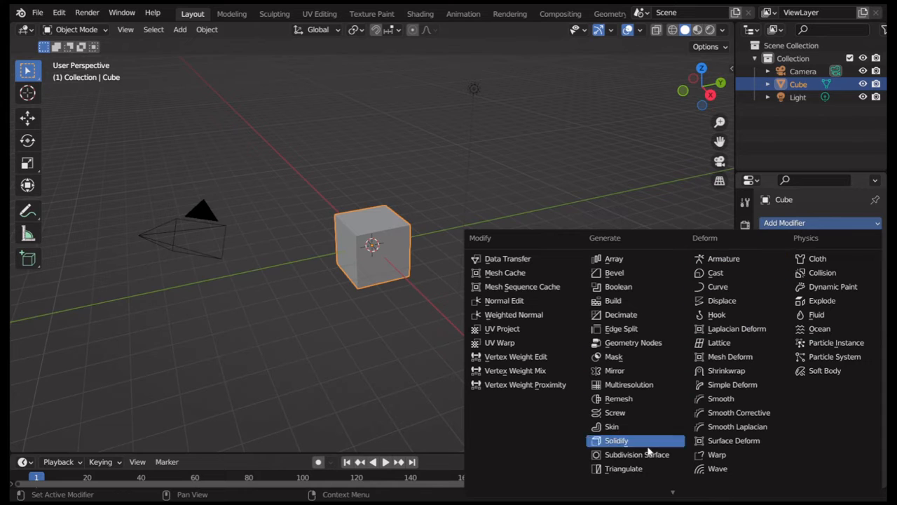
pyautogui.moveTo(672, 491)
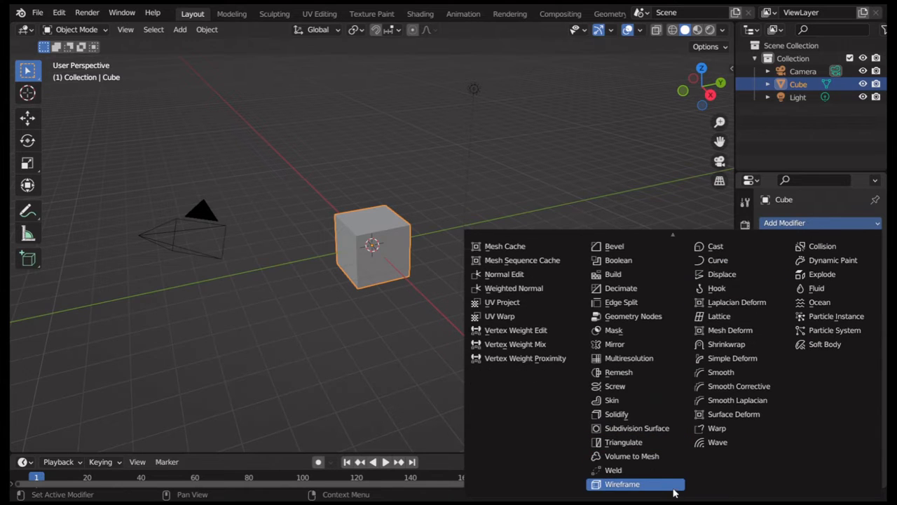
pyautogui.click(647, 485)
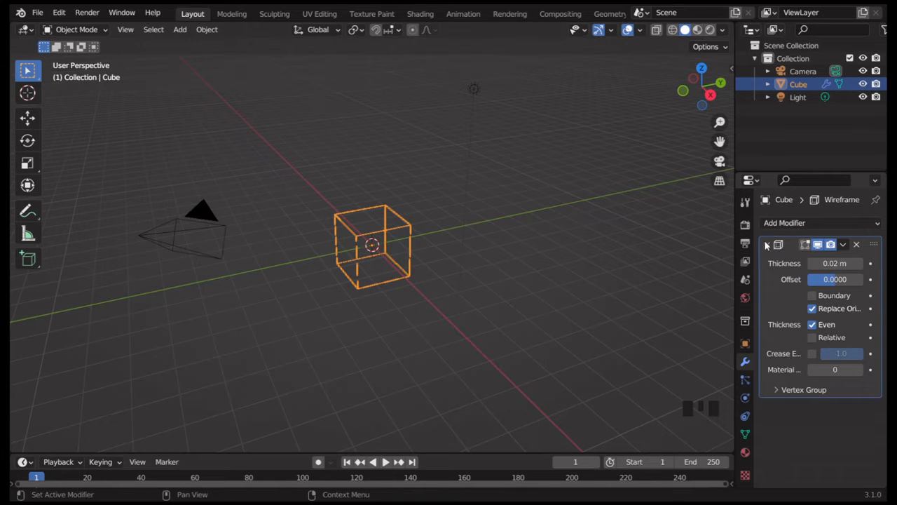
pyautogui.click(812, 308)
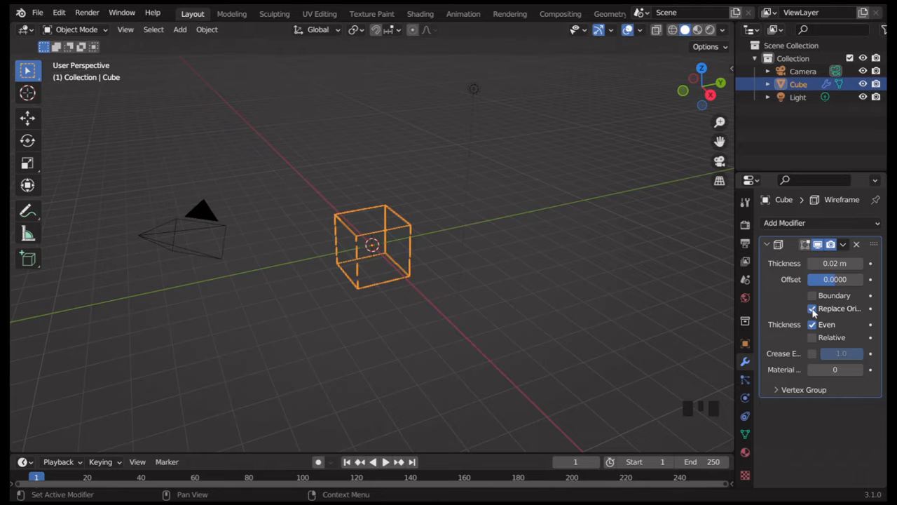
pyautogui.click(768, 244)
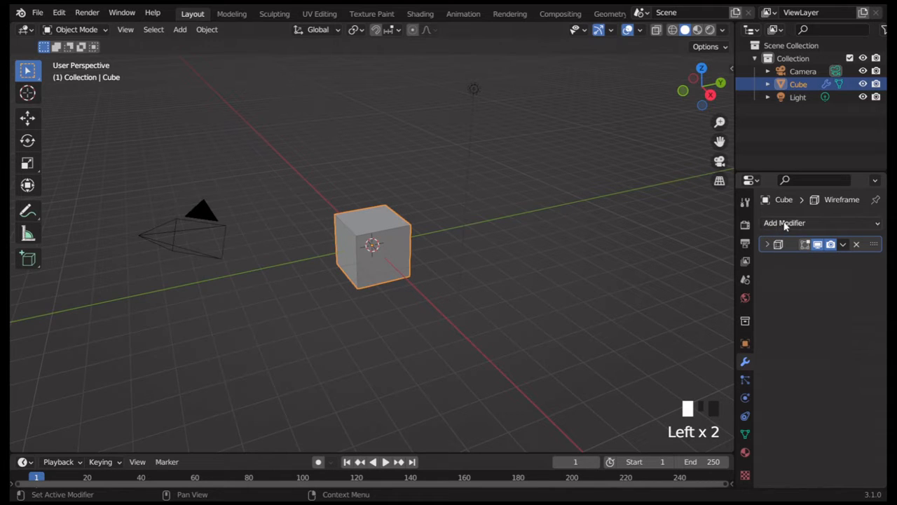
# Step: Add a second Wireframe modifier to the cube and set its thickness to 0.2 m
pyautogui.click(785, 223)
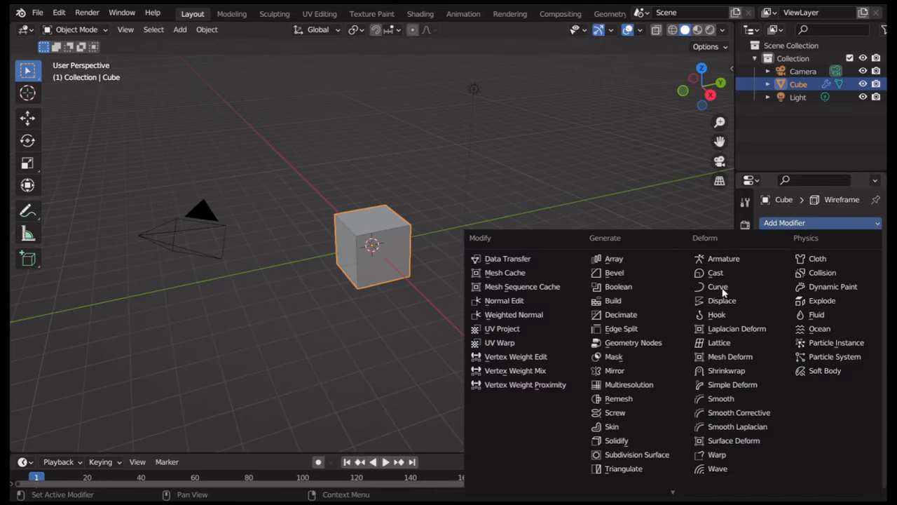
pyautogui.moveTo(677, 495)
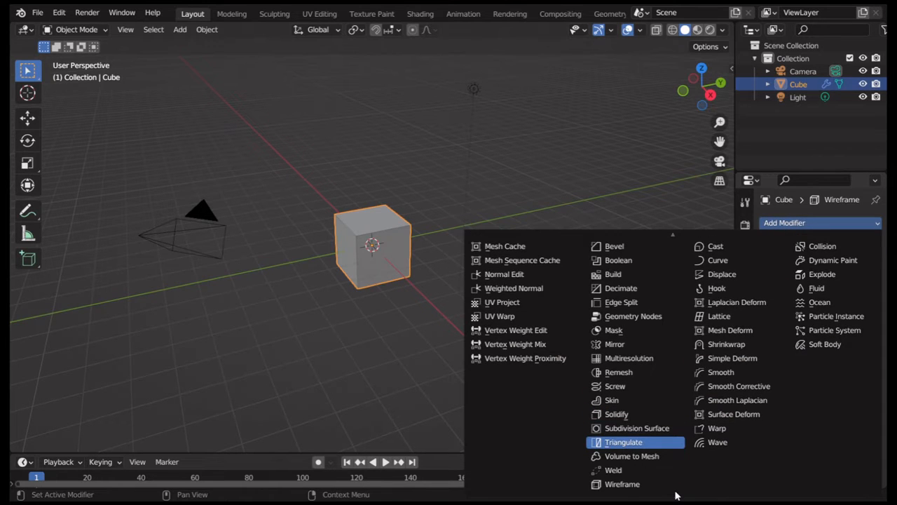
pyautogui.click(661, 484)
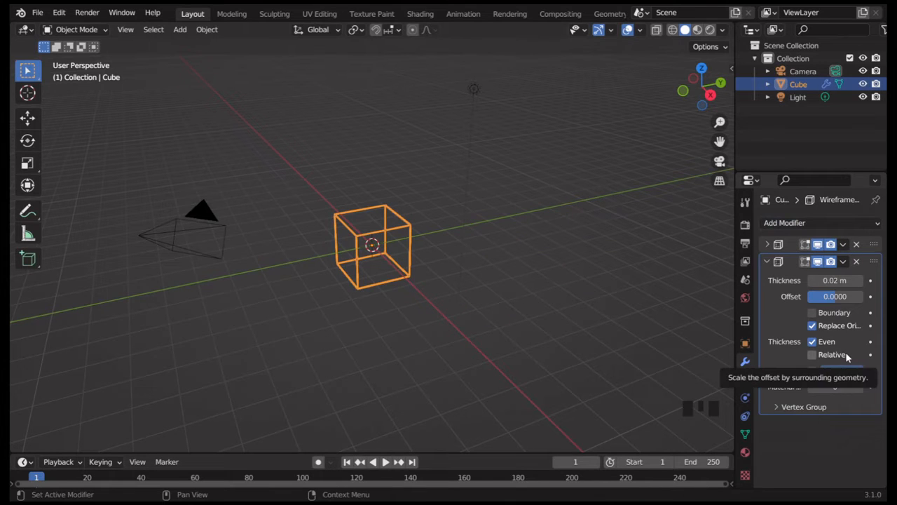
pyautogui.click(837, 280)
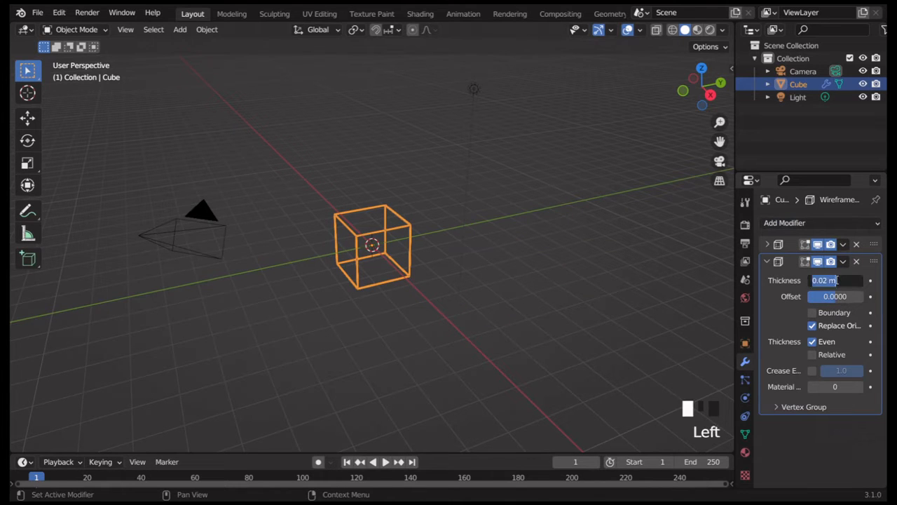
pyautogui.write('0.2')
pyautogui.press('Return')
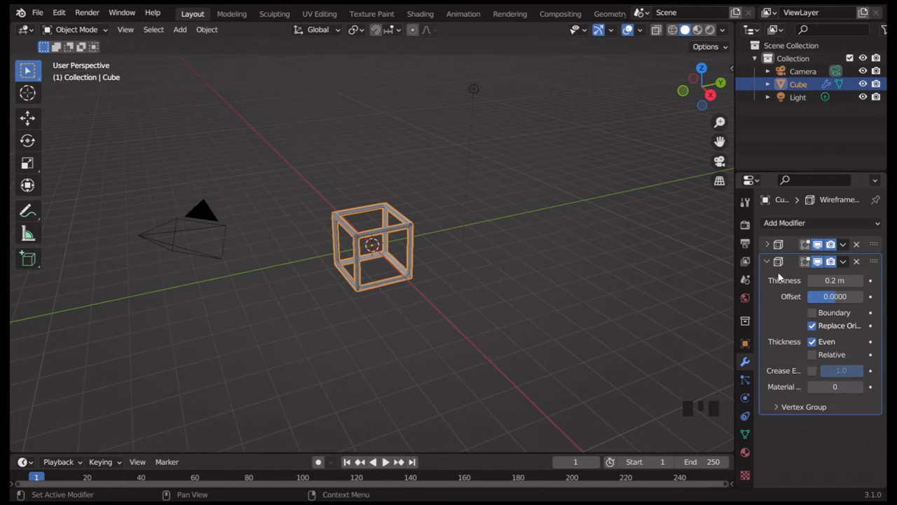
# Step: Add a Subdivision Surface modifier to the cube and turn off Replace Original in the second Wireframe modifier
pyautogui.click(786, 226)
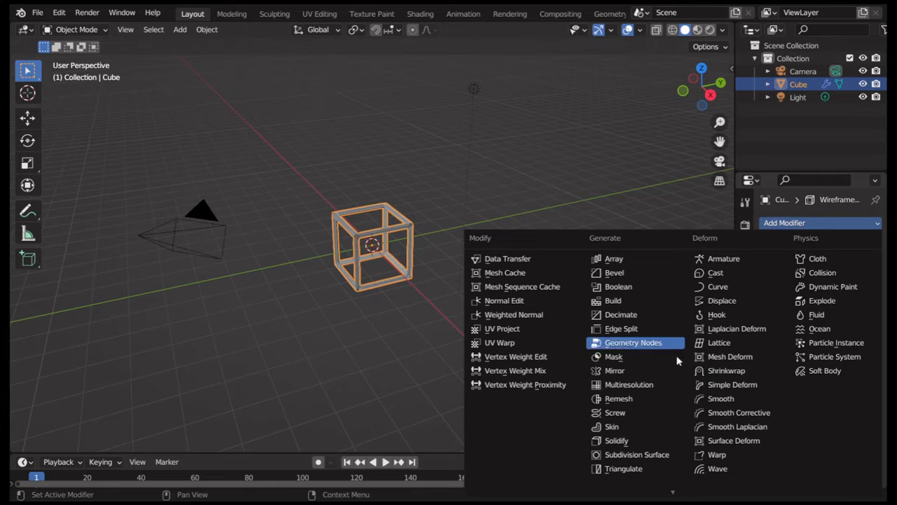
pyautogui.click(652, 455)
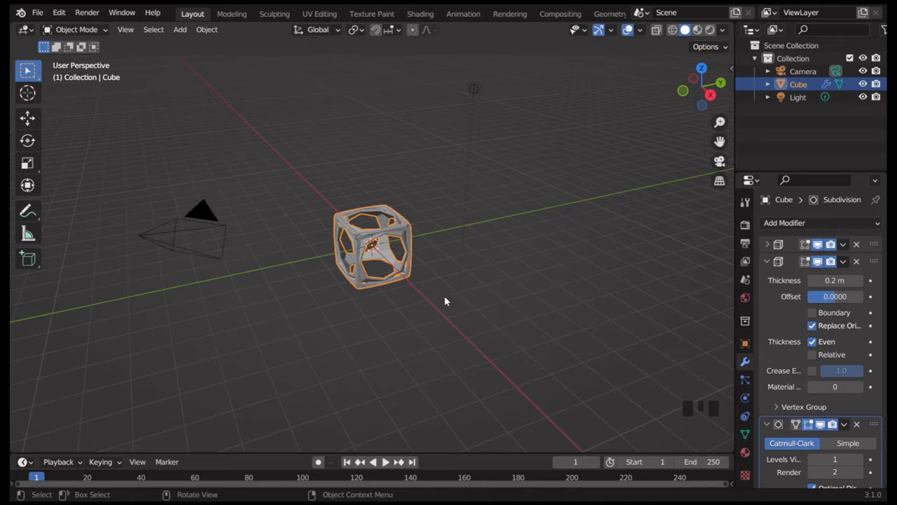
pyautogui.press('KP_Add')
pyautogui.press('KP_Add')
pyautogui.press('KP_Add')
pyautogui.press('KP_Add')
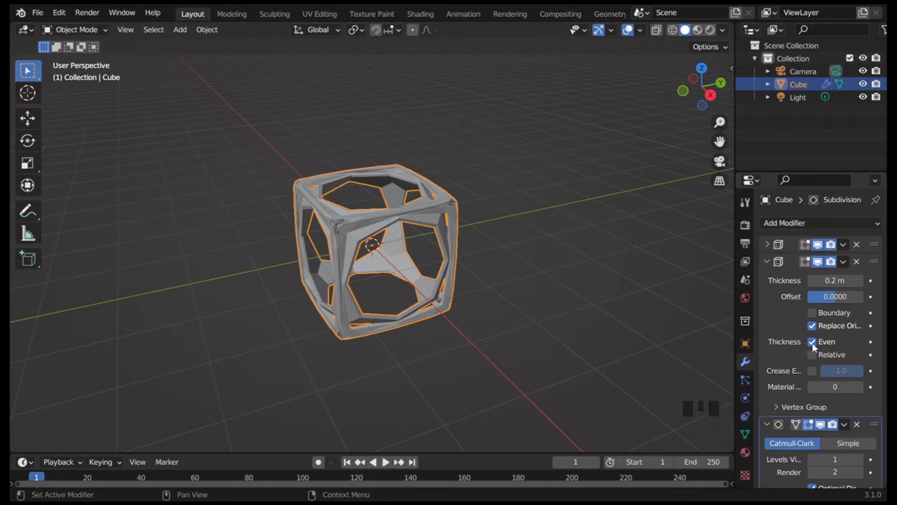
pyautogui.scroll(5, 848, 306)
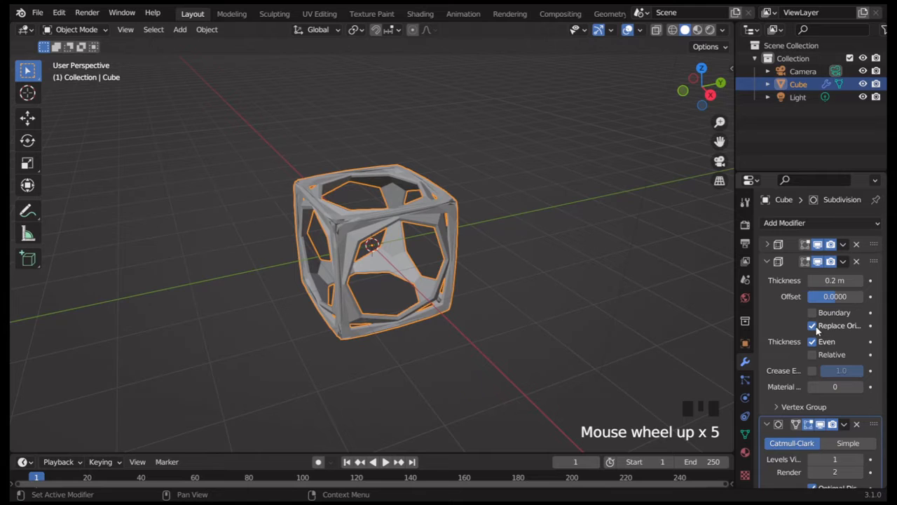
pyautogui.click(813, 326)
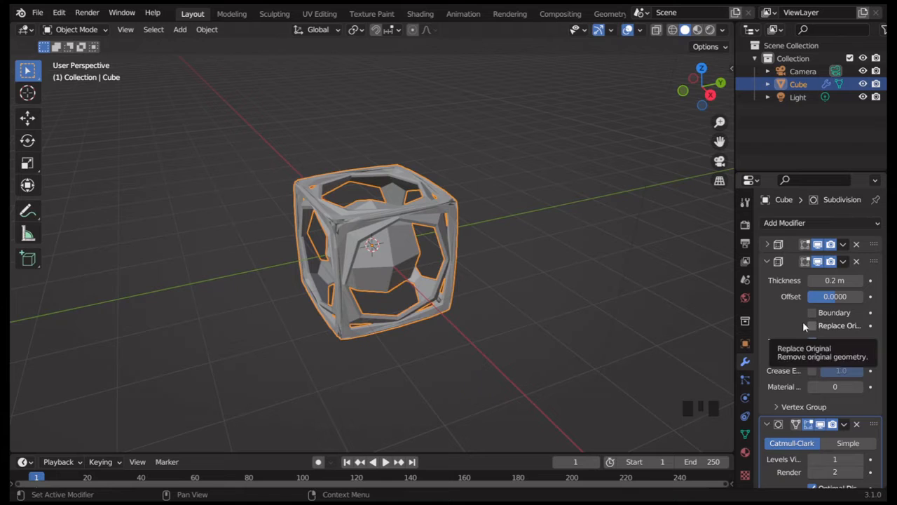
# Step: Set the Subdivision Surface modifier's viewport levels to 5
pyautogui.scroll(-6, 789, 325)
pyautogui.scroll(-3, 790, 325)
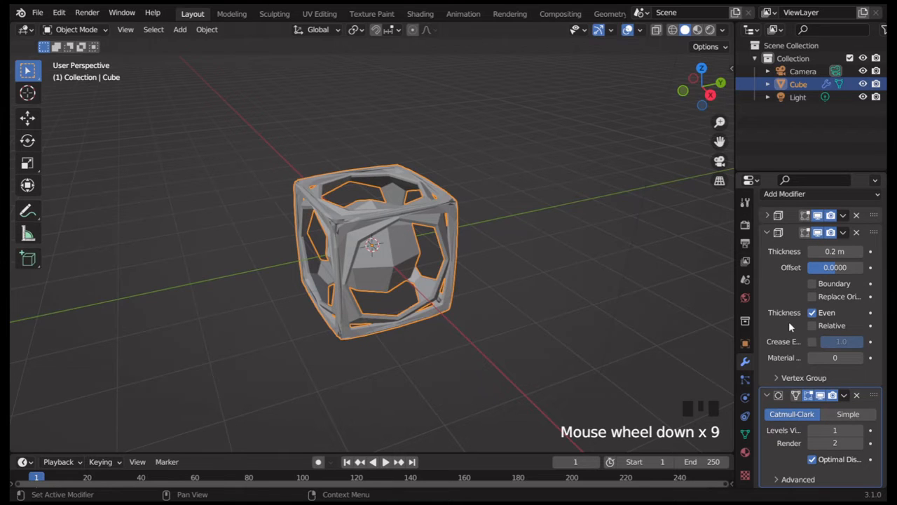
pyautogui.click(861, 433)
pyautogui.click(861, 432)
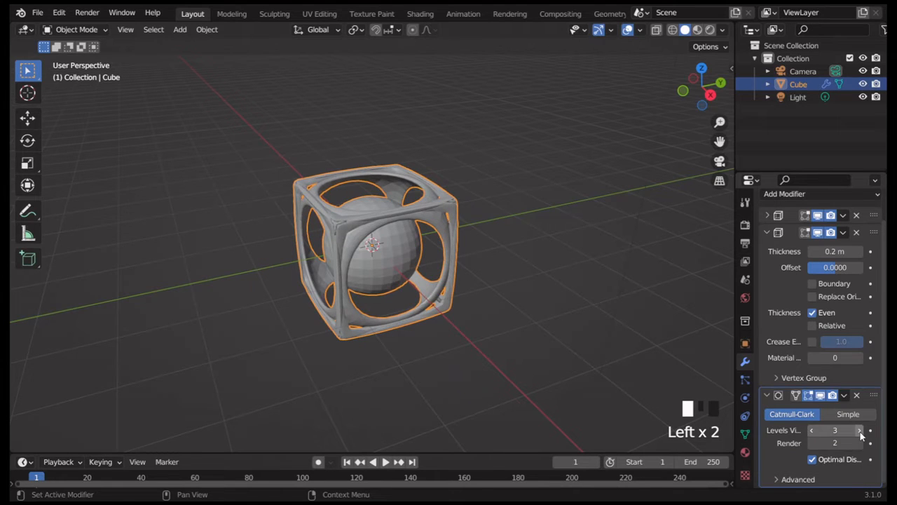
pyautogui.click(861, 433)
pyautogui.click(861, 432)
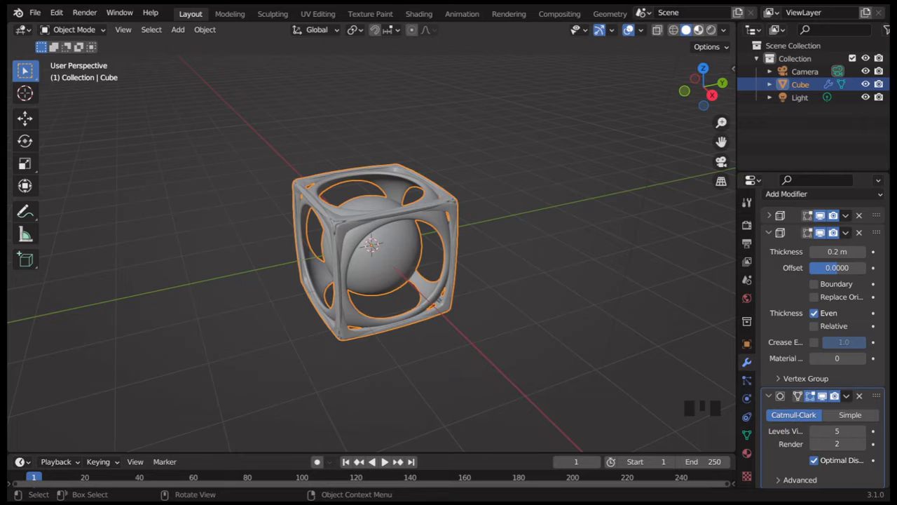
# Step: Display the 3D view in rendered shading, and enlarge the timeline area and turn it into a Shader Editor
pyautogui.click(711, 30)
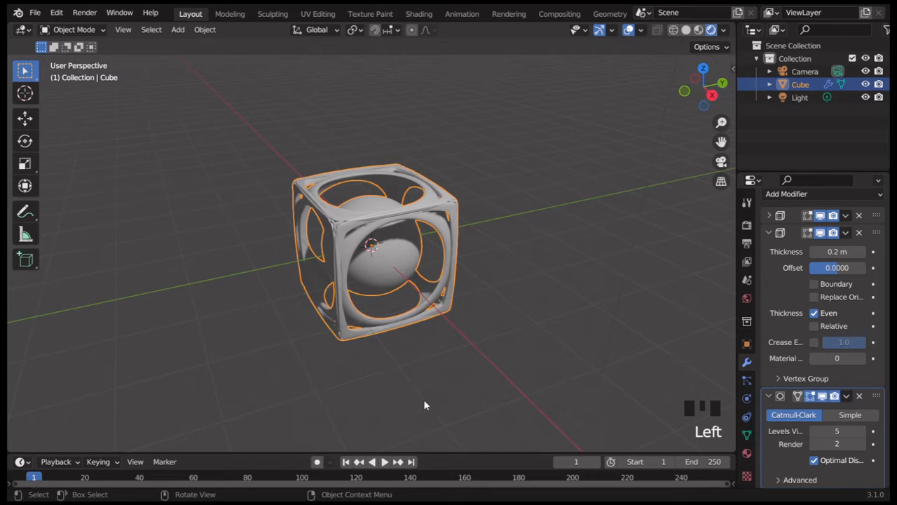
pyautogui.moveTo(383, 452); pyautogui.dragTo(388, 286)
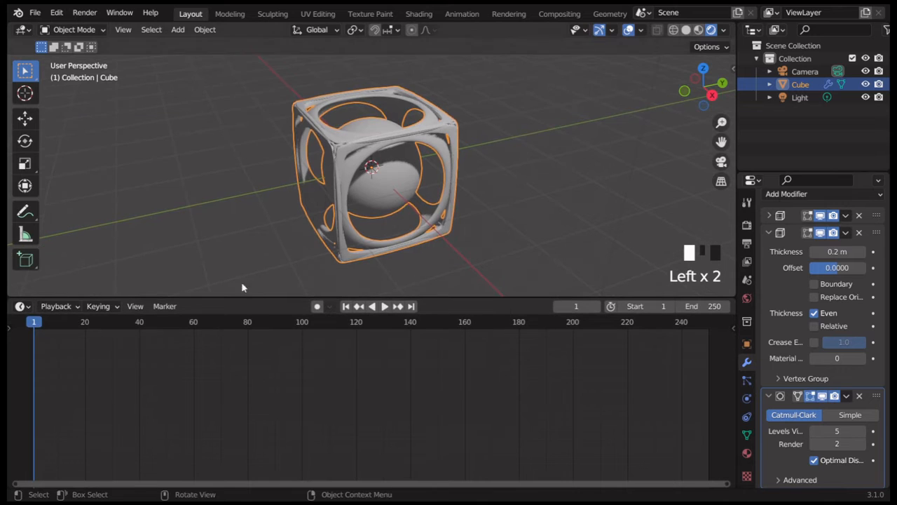
pyautogui.click(22, 307)
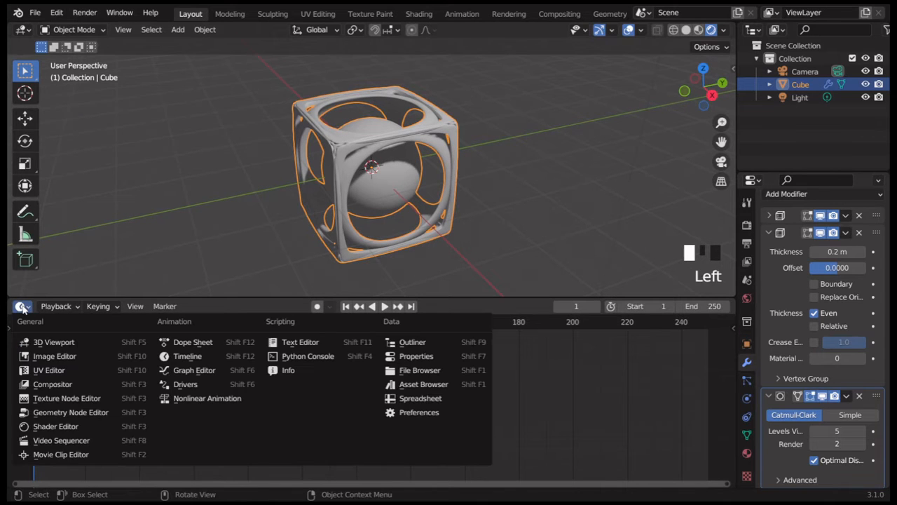
pyautogui.click(63, 426)
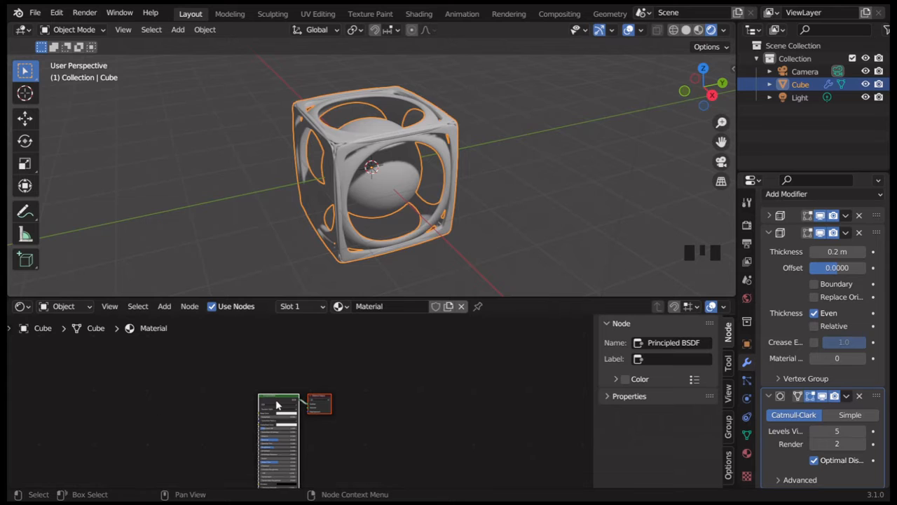
# Step: Add a ColorRamp node to the cube's material and place it just before the Principled BSDF node
pyautogui.press('KP_Add')
pyautogui.press('KP_Add')
pyautogui.press('KP_Add')
pyautogui.press('KP_Add')
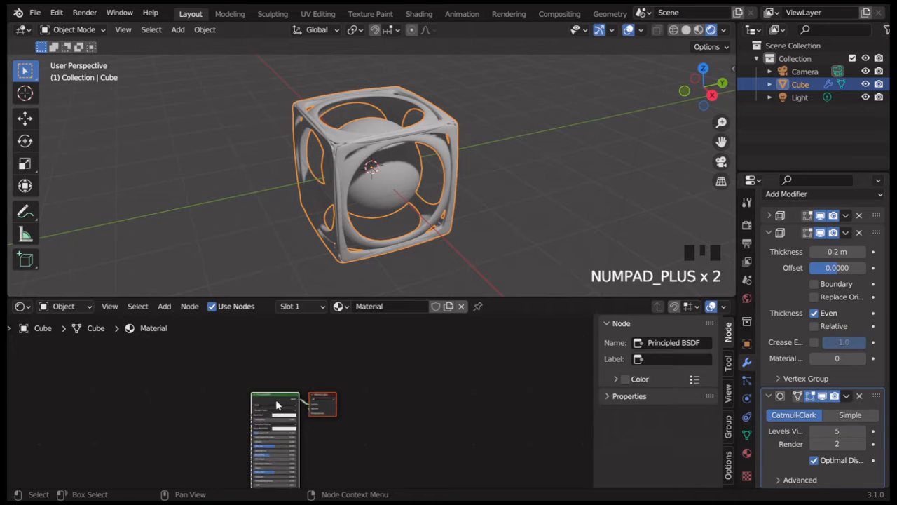
pyautogui.press('KP_Add')
pyautogui.press('KP_Add')
pyautogui.press('KP_Add')
pyautogui.press('KP_Add')
pyautogui.press('KP_Add')
pyautogui.press('KP_Add')
pyautogui.press('KP_Add')
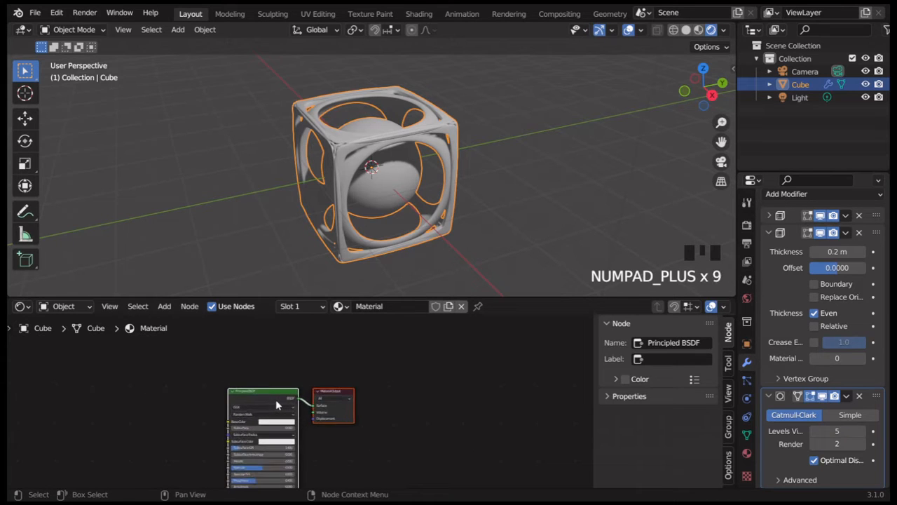
pyautogui.press('KP_Add')
pyautogui.press('KP_Add')
pyautogui.press('KP_Add')
pyautogui.press('KP_Add')
pyautogui.press('KP_Add')
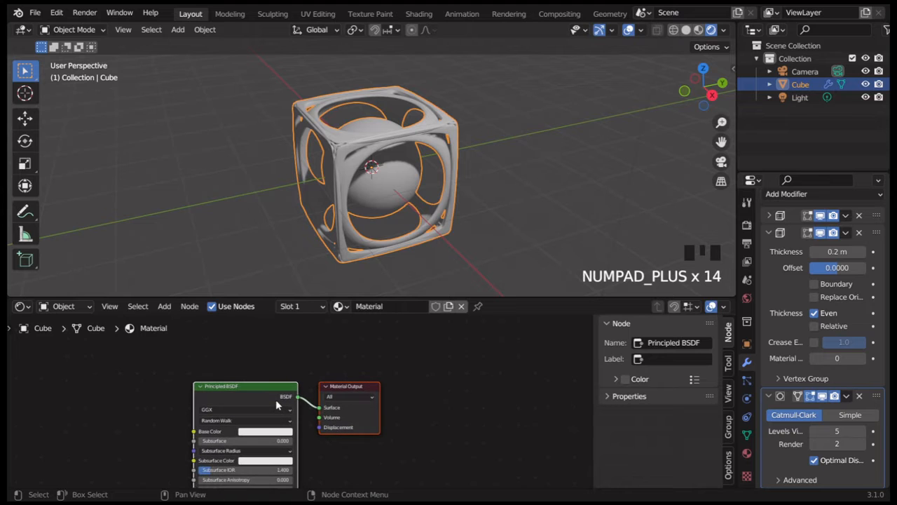
pyautogui.press('KP_Add')
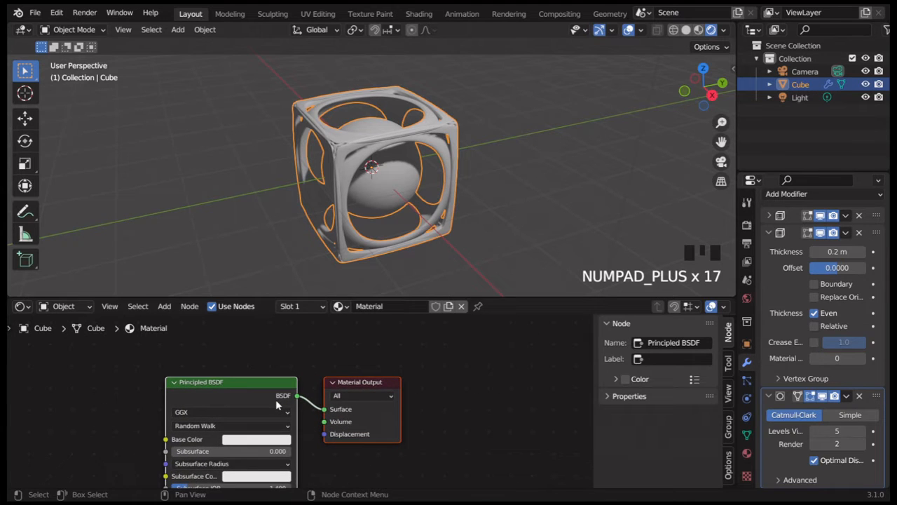
pyautogui.click(166, 306)
pyautogui.click(181, 321)
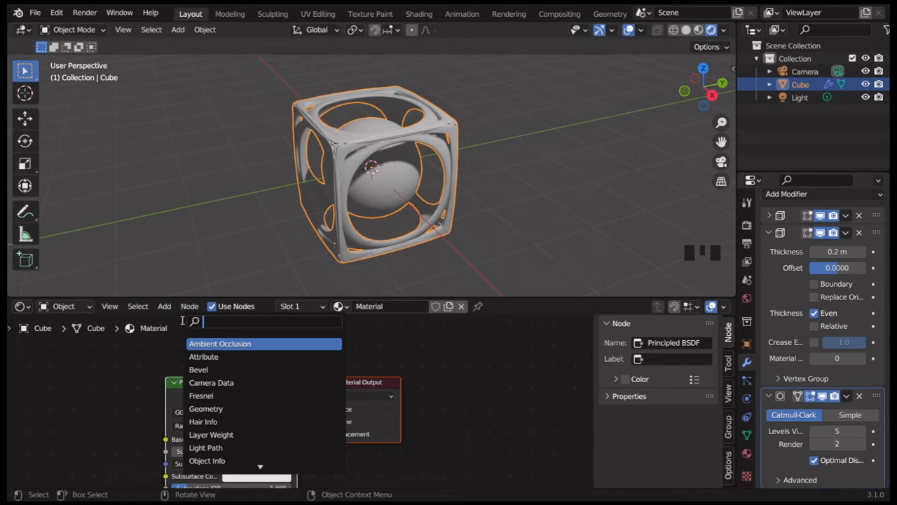
pyautogui.write('color')
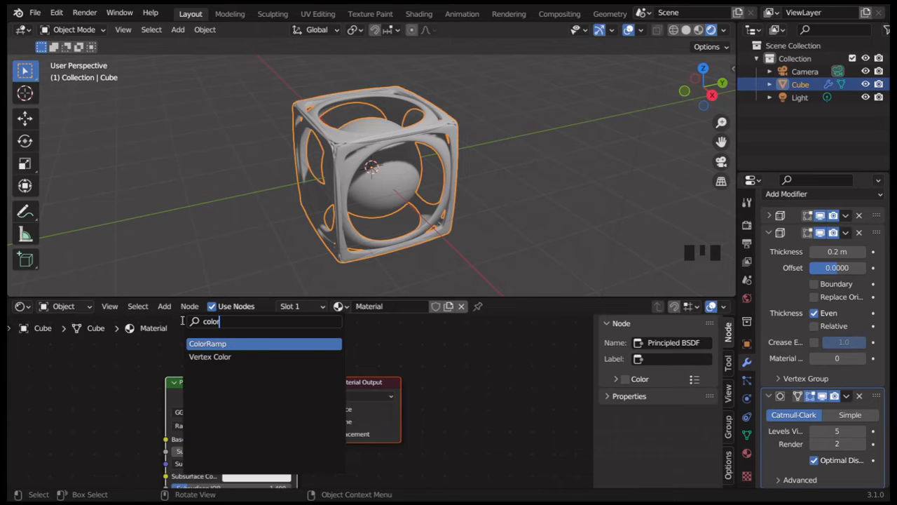
pyautogui.click(198, 343)
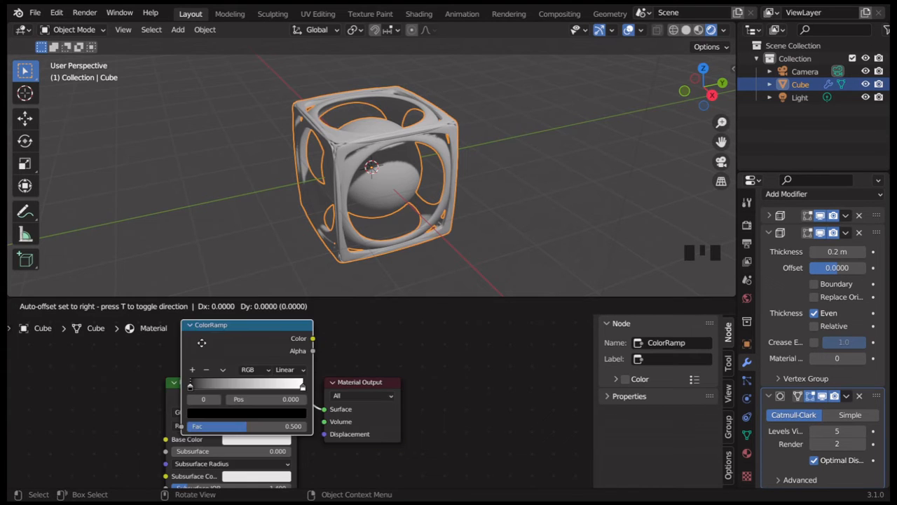
pyautogui.click(24, 398)
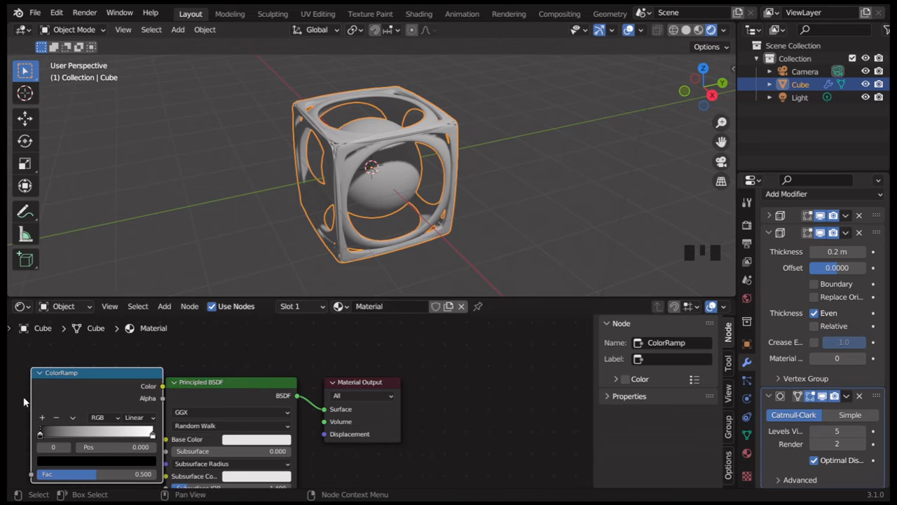
pyautogui.moveTo(89, 377); pyautogui.dragTo(70, 382)
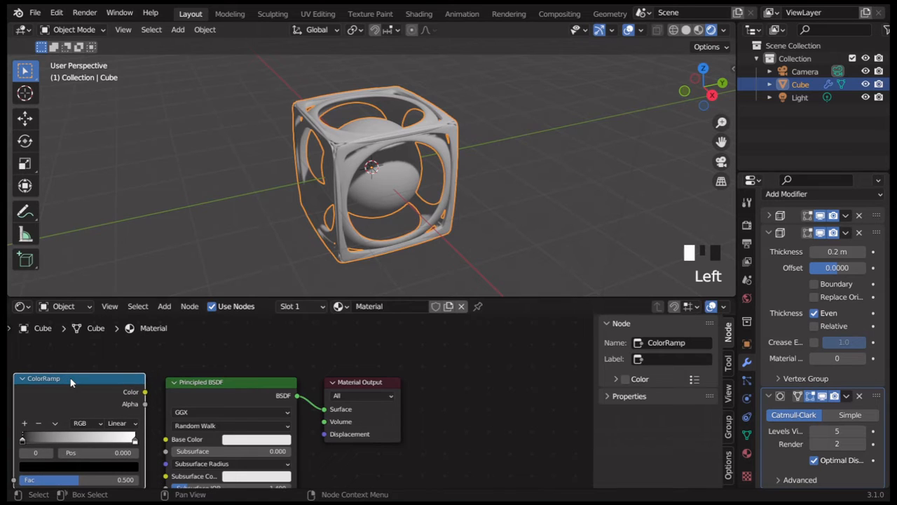
# Step: Connect the ColorRamp's Color output to the Base Color input of the Principled BSDF
pyautogui.rightClick(152, 489)
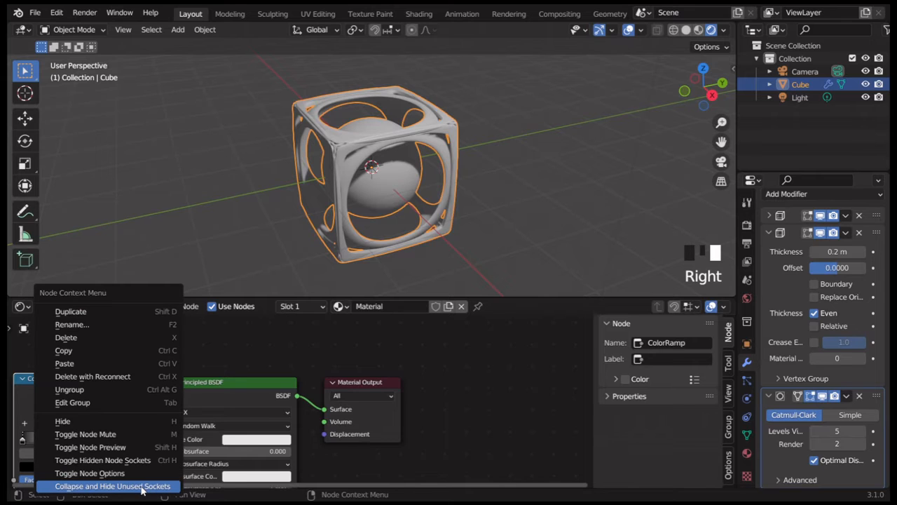
pyautogui.press('Escape')
pyautogui.moveTo(208, 485); pyautogui.dragTo(58, 490)
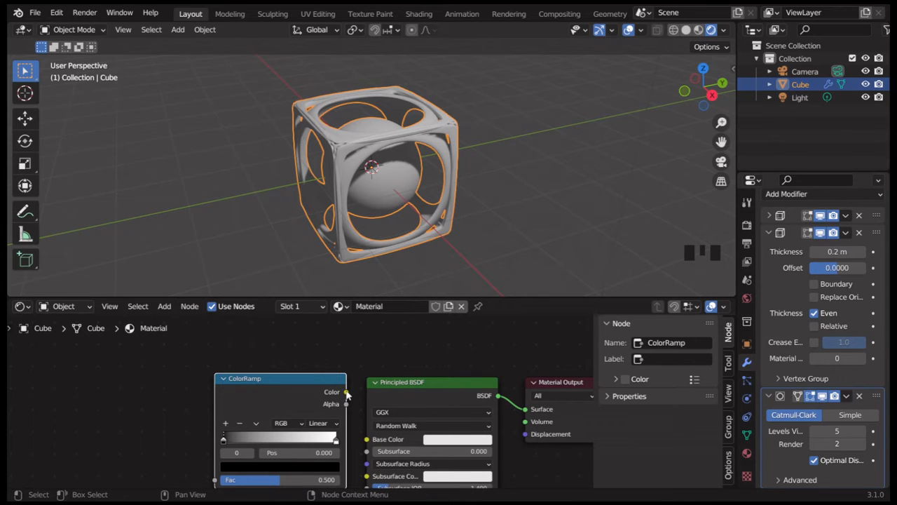
pyautogui.moveTo(346, 395)
pyautogui.mouseDown()
pyautogui.moveTo(367, 425)
pyautogui.moveTo(366, 440)
pyautogui.mouseUp()
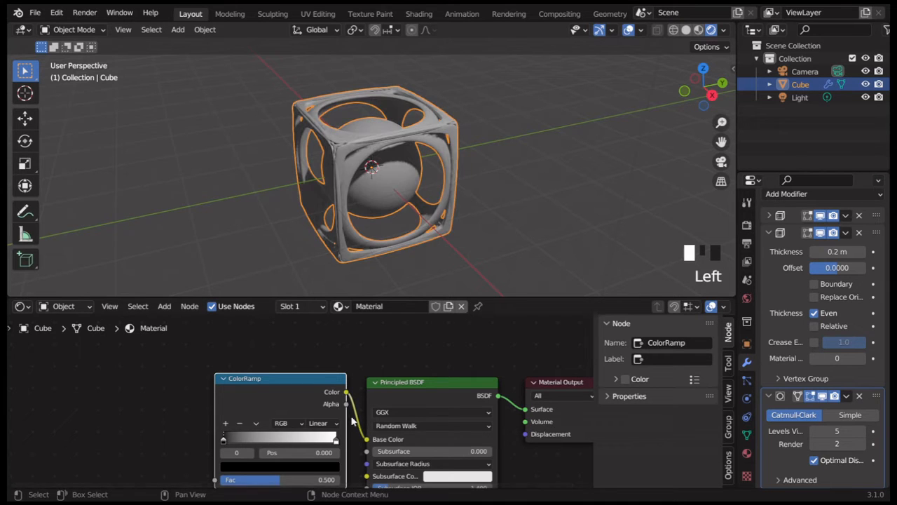
# Step: Connect the ColorRamp's Color output to the Principled BSDF's Subsurface Color input as well, and collapse the Shader Editor's sidebar
pyautogui.moveTo(346, 396)
pyautogui.mouseDown()
pyautogui.moveTo(375, 465)
pyautogui.moveTo(371, 486)
pyautogui.moveTo(384, 347)
pyautogui.moveTo(372, 353)
pyautogui.moveTo(368, 397)
pyautogui.mouseUp()
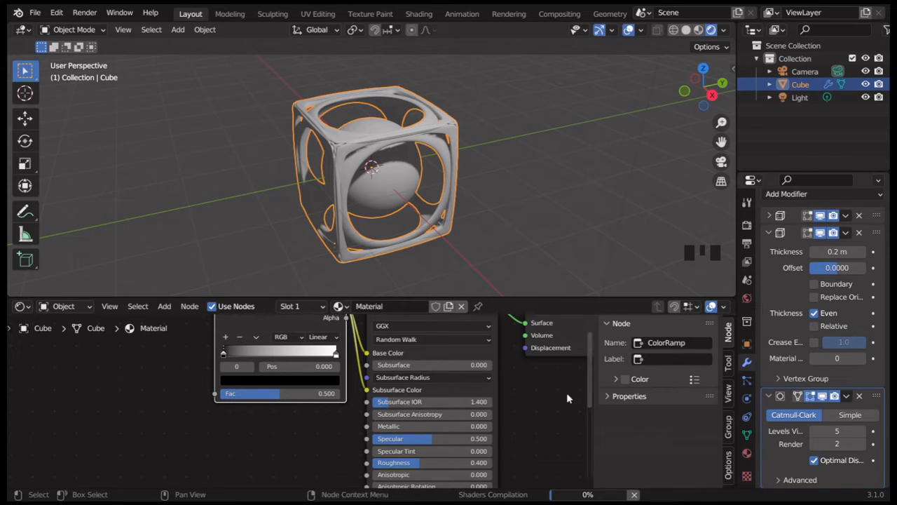
pyautogui.click(672, 401)
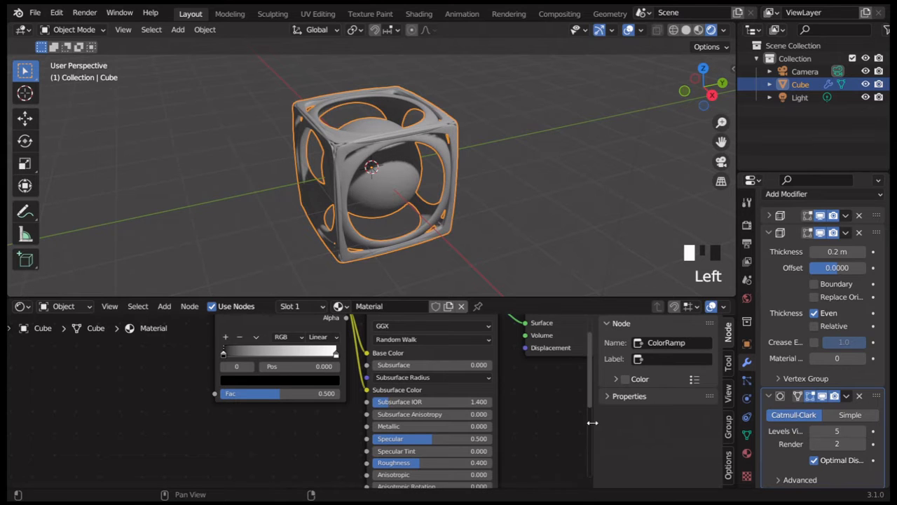
pyautogui.moveTo(593, 422); pyautogui.dragTo(731, 410)
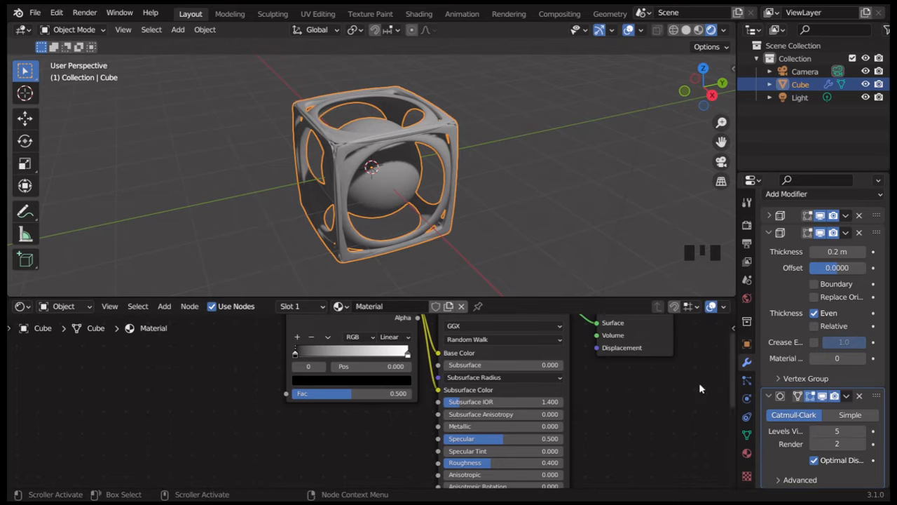
pyautogui.moveTo(732, 374); pyautogui.dragTo(733, 355)
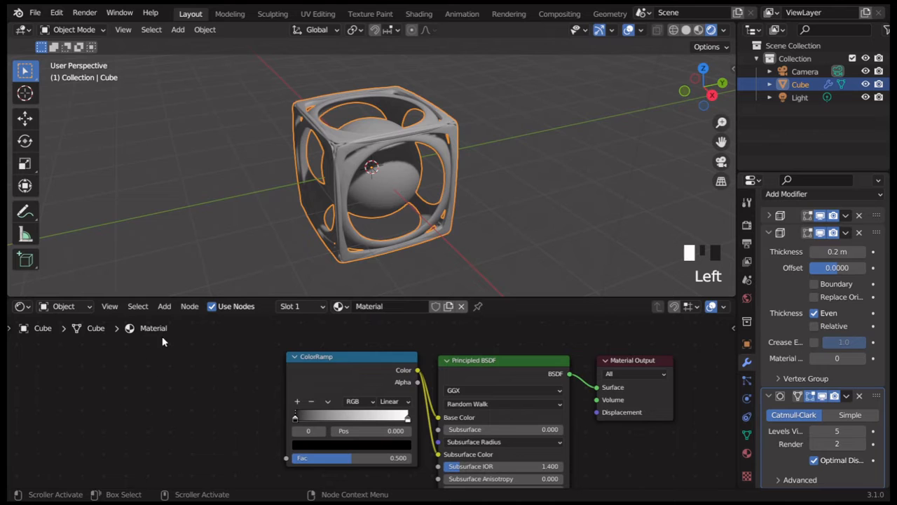
# Step: Add a Noise Texture node and place it just before the ColorRamp node
pyautogui.click(164, 306)
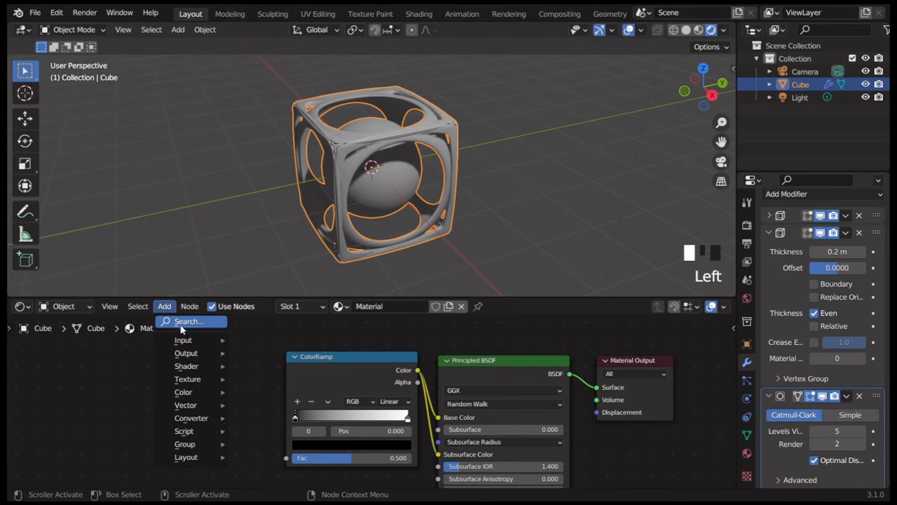
pyautogui.click(182, 324)
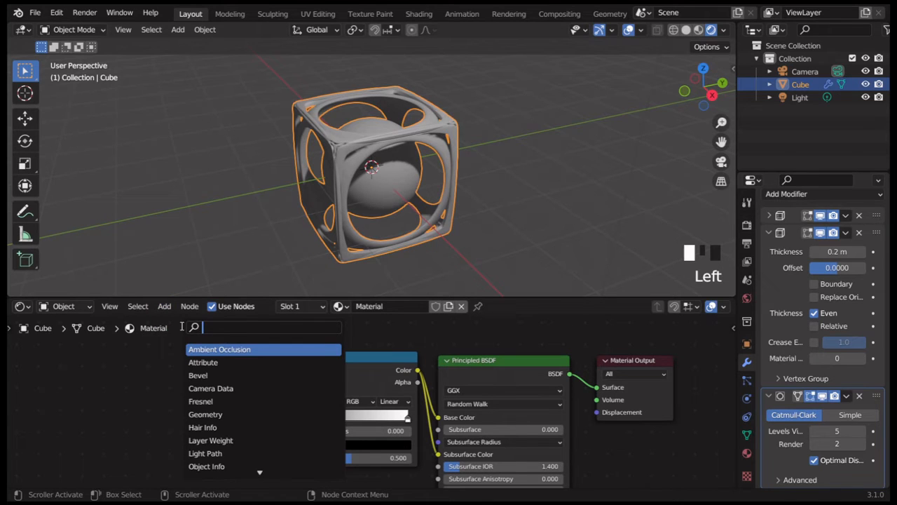
pyautogui.write('noise')
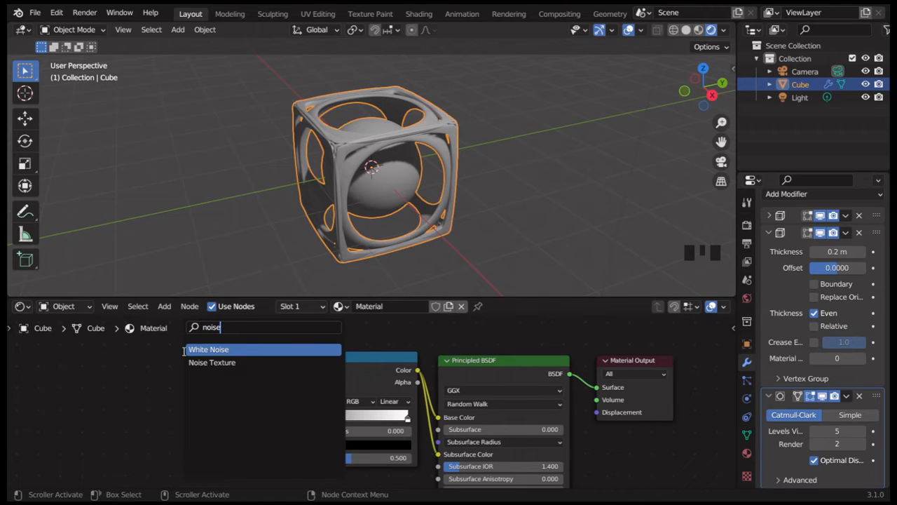
pyautogui.click(210, 363)
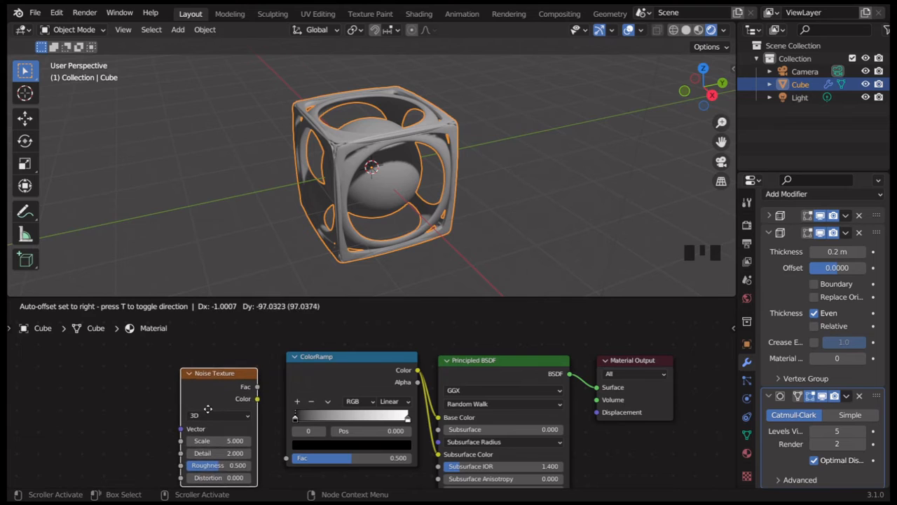
pyautogui.click(214, 410)
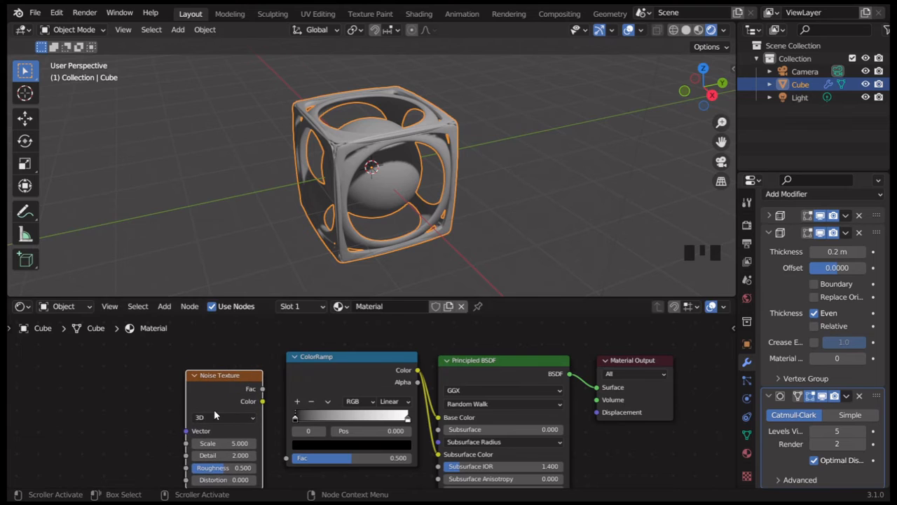
# Step: Connect the Noise Texture's Fac output to the ColorRamp's Fac input
pyautogui.moveTo(263, 390); pyautogui.dragTo(283, 438)
pyautogui.click(266, 404)
pyautogui.moveTo(263, 390); pyautogui.dragTo(287, 457)
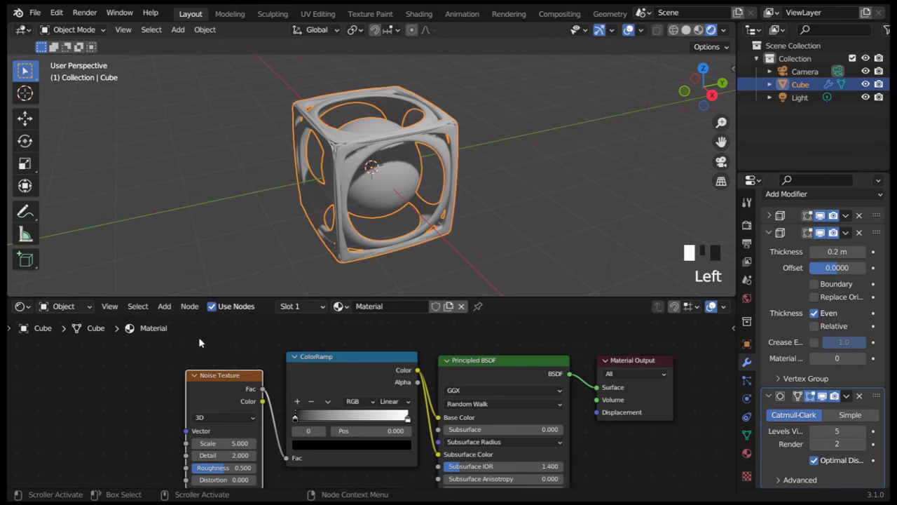
# Step: Add a Musgrave Texture node before the Noise Texture and connect its Height output to the Noise Texture's Vector input
pyautogui.click(164, 307)
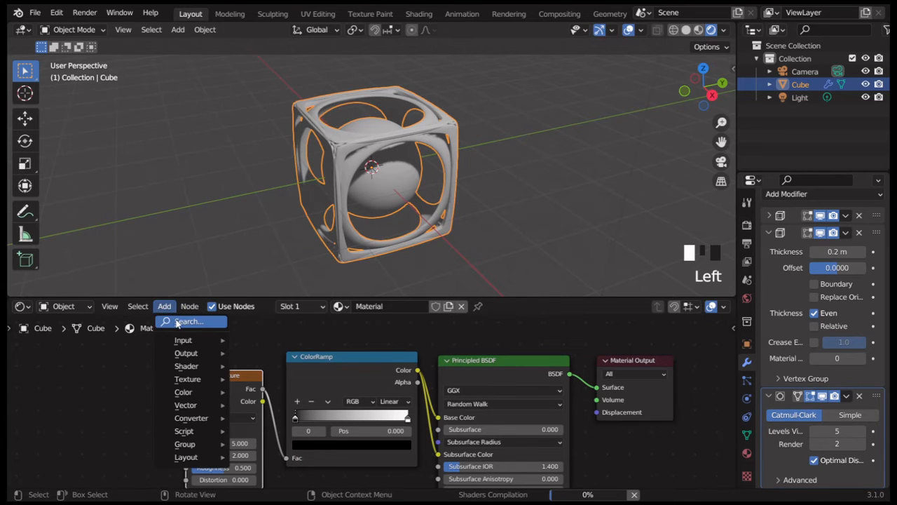
pyautogui.click(183, 322)
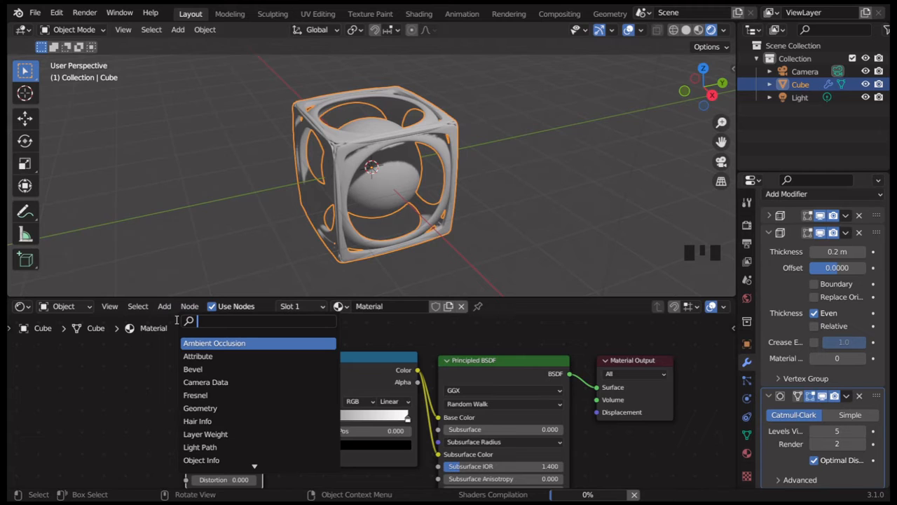
pyautogui.write('mus')
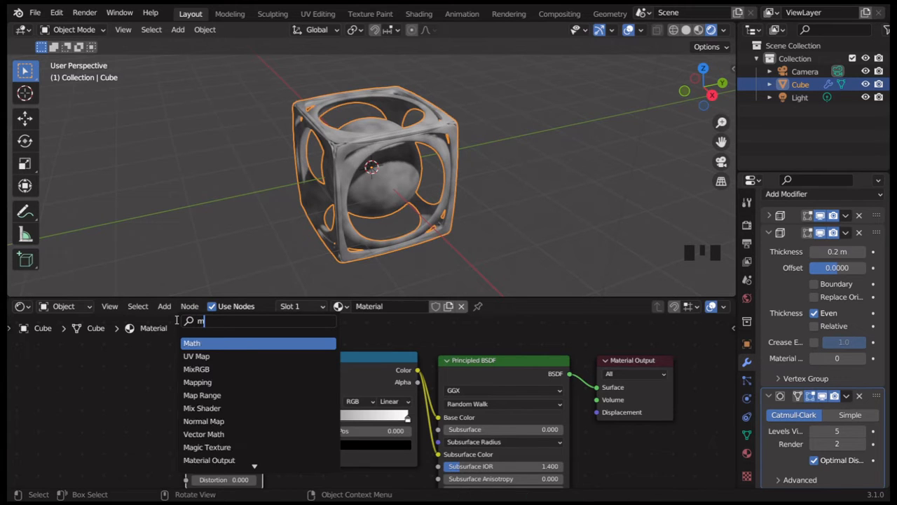
pyautogui.write('g')
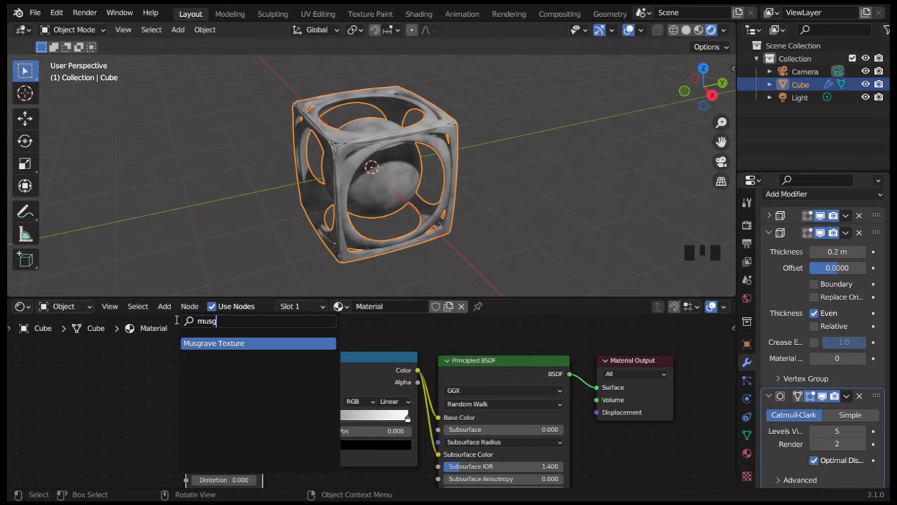
pyautogui.click(214, 343)
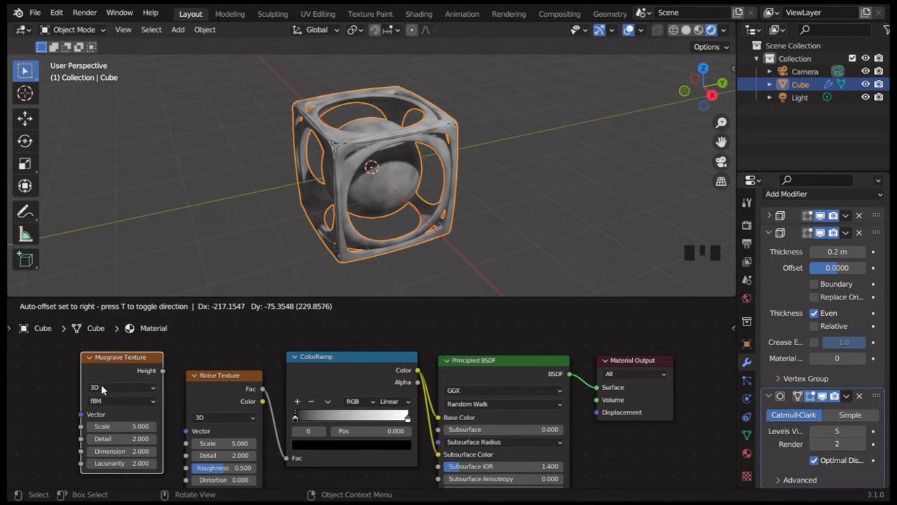
pyautogui.click(101, 387)
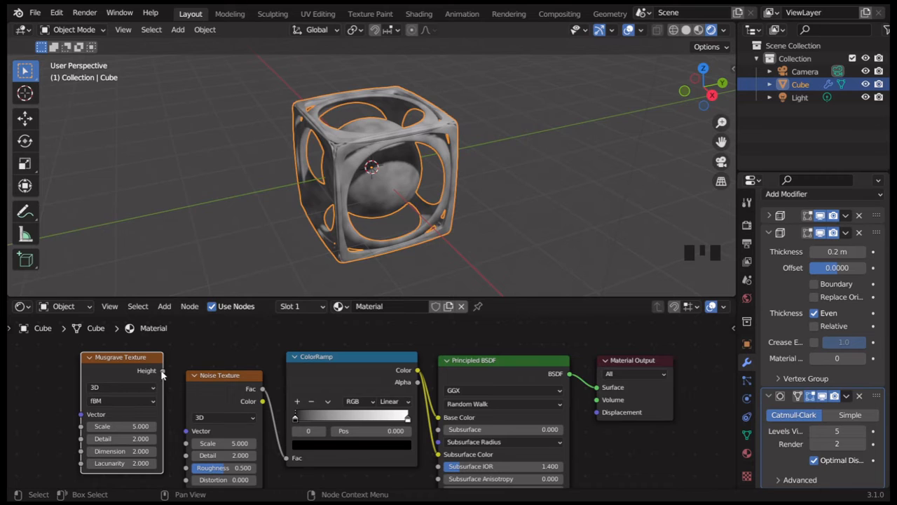
pyautogui.moveTo(163, 371); pyautogui.dragTo(189, 432)
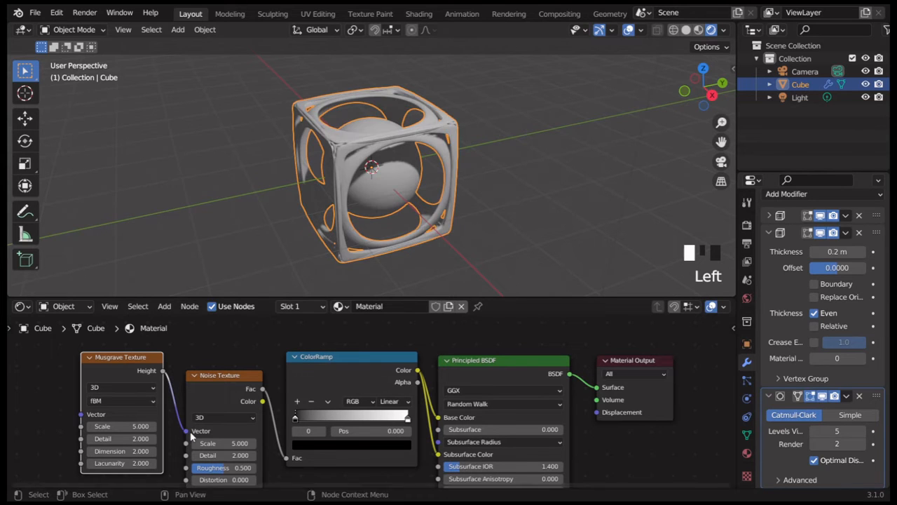
# Step: Add a Mapping node before the Musgrave Texture and connect its Vector output to the Musgrave Texture's Vector input
pyautogui.moveTo(226, 485); pyautogui.dragTo(28, 479)
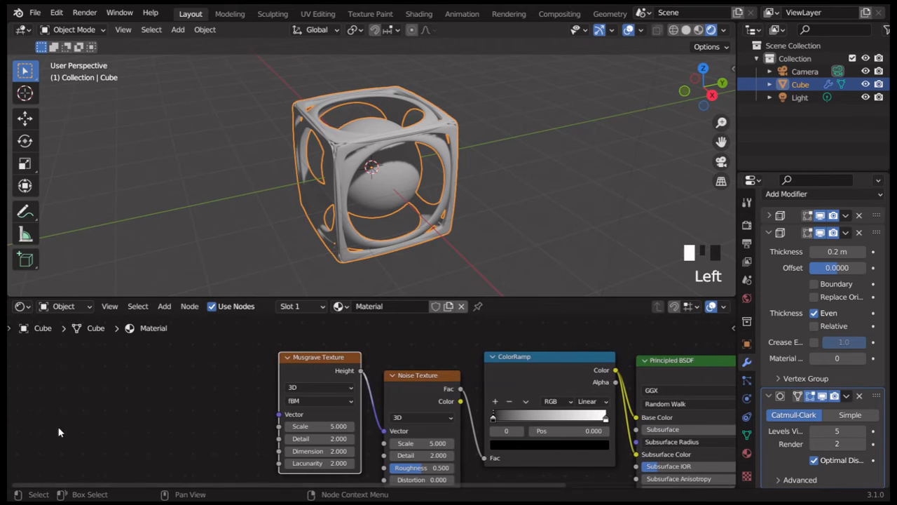
pyautogui.click(163, 306)
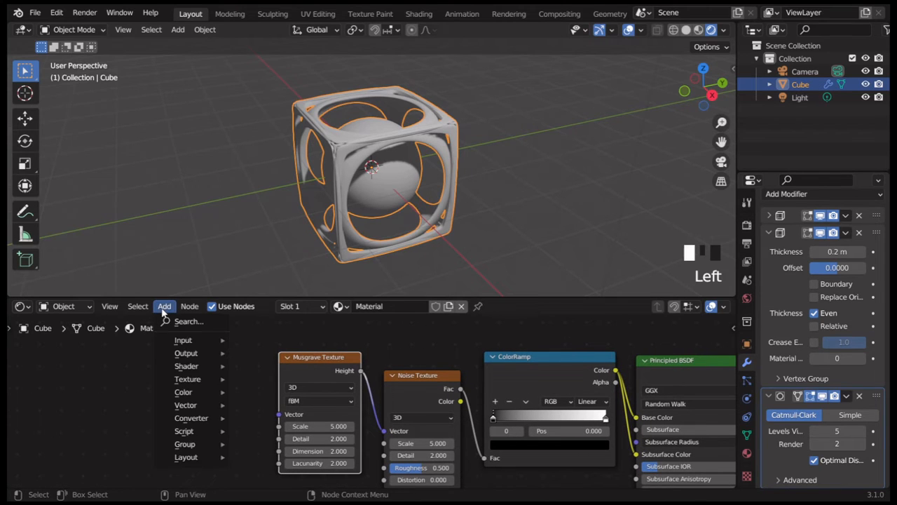
pyautogui.click(175, 321)
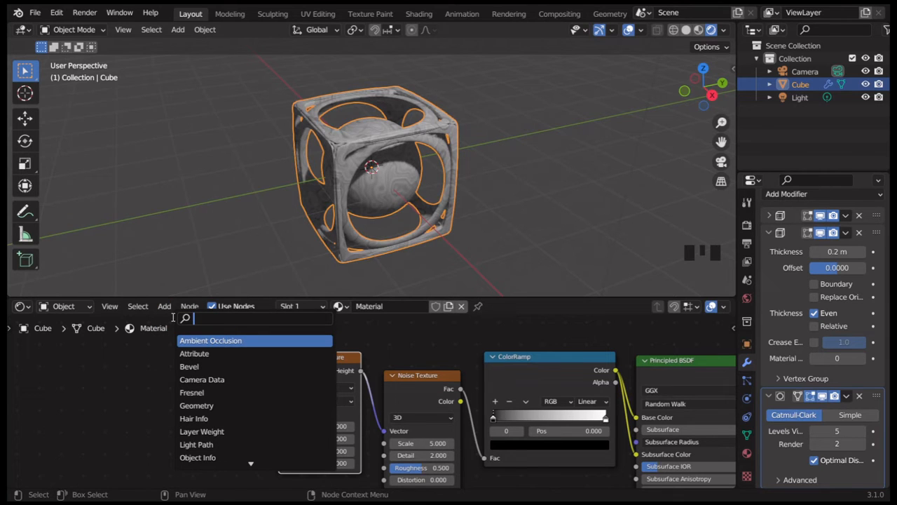
pyautogui.write('ma')
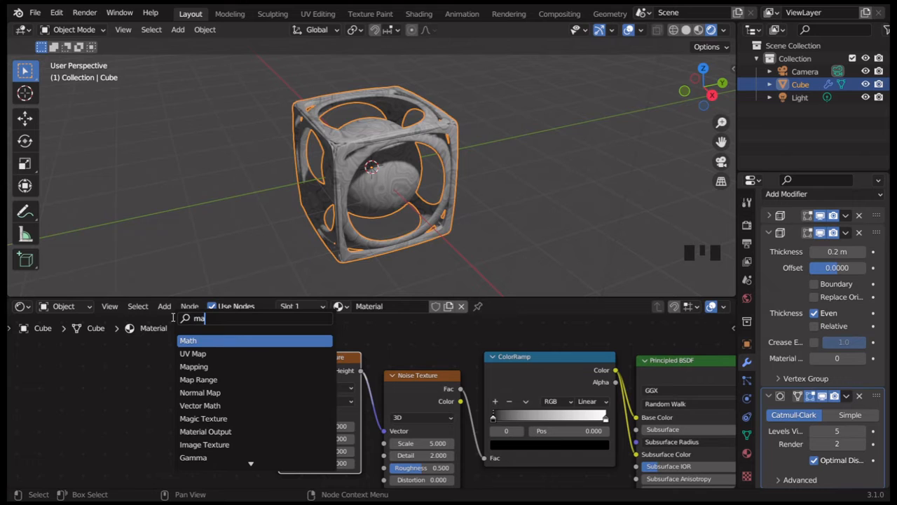
pyautogui.write('pp')
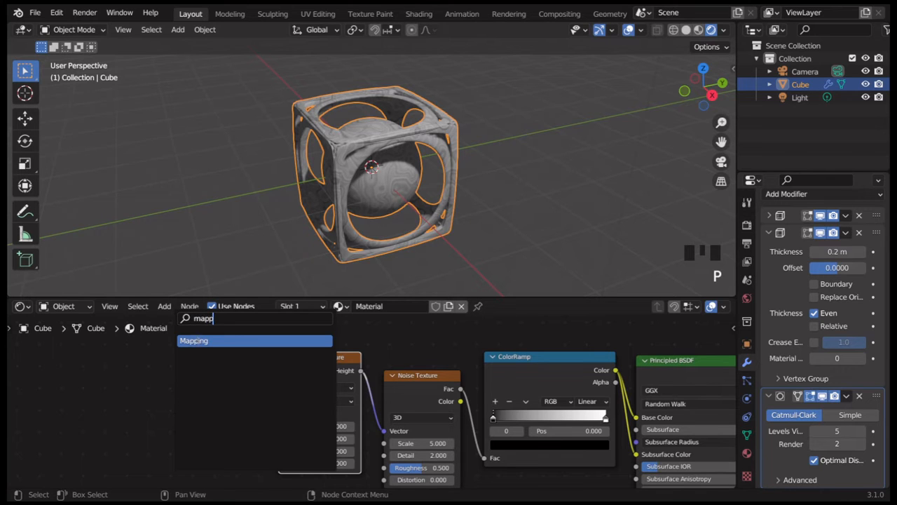
pyautogui.click(197, 341)
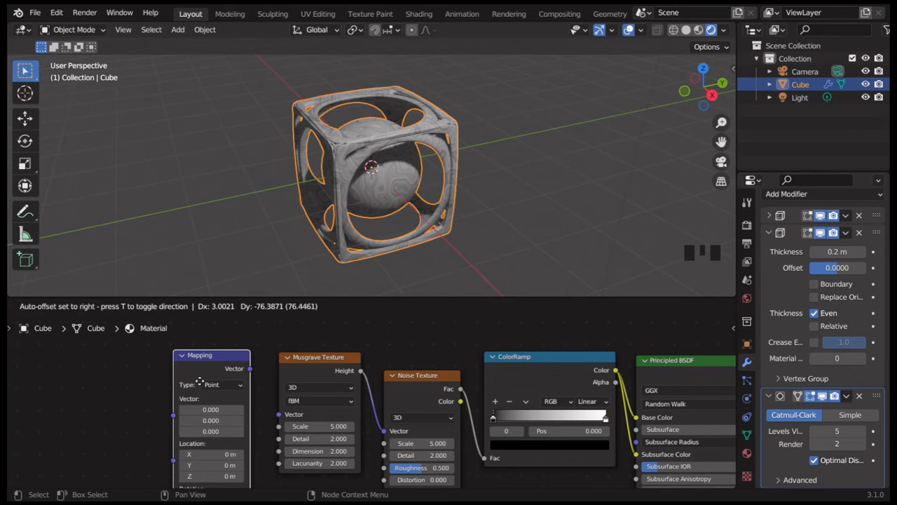
pyautogui.click(188, 386)
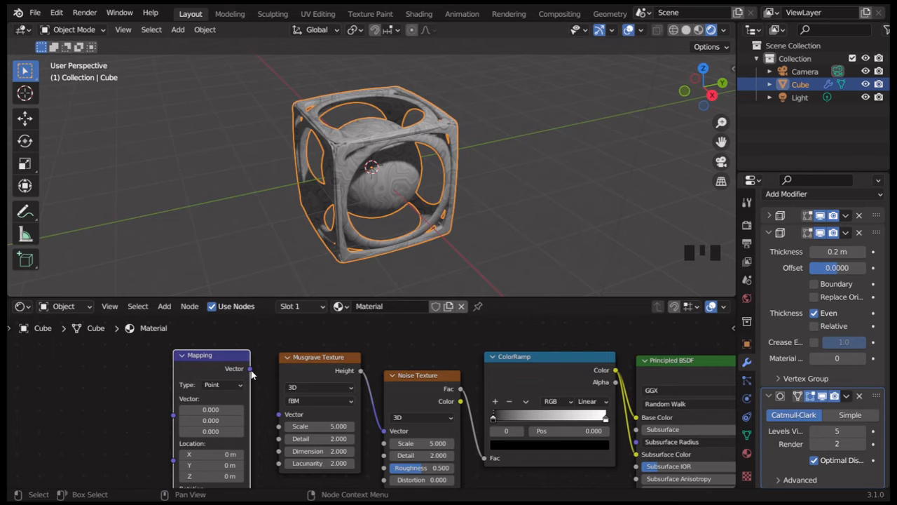
pyautogui.moveTo(250, 369); pyautogui.dragTo(281, 413)
# Step: Add a Texture Coordinate node before the Mapping node and connect its Object output to the Mapping node's Vector input
pyautogui.click(164, 306)
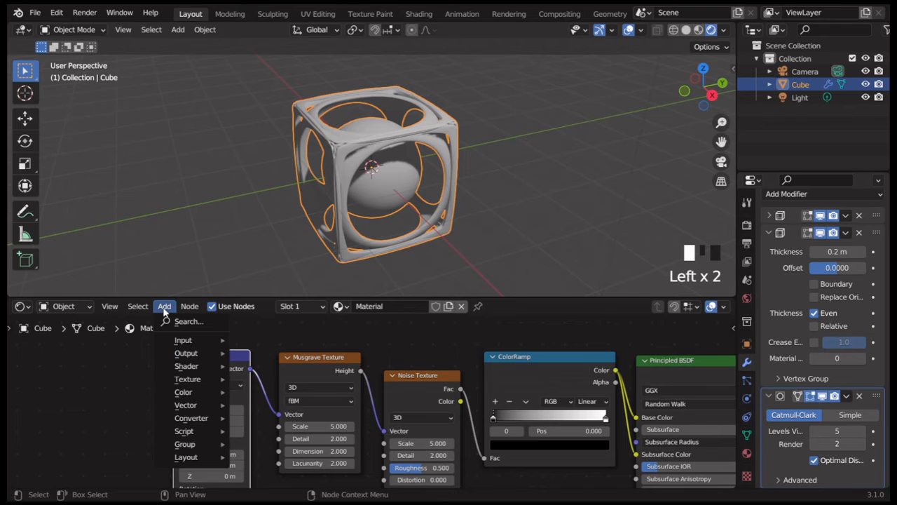
pyautogui.click(180, 320)
pyautogui.write('t')
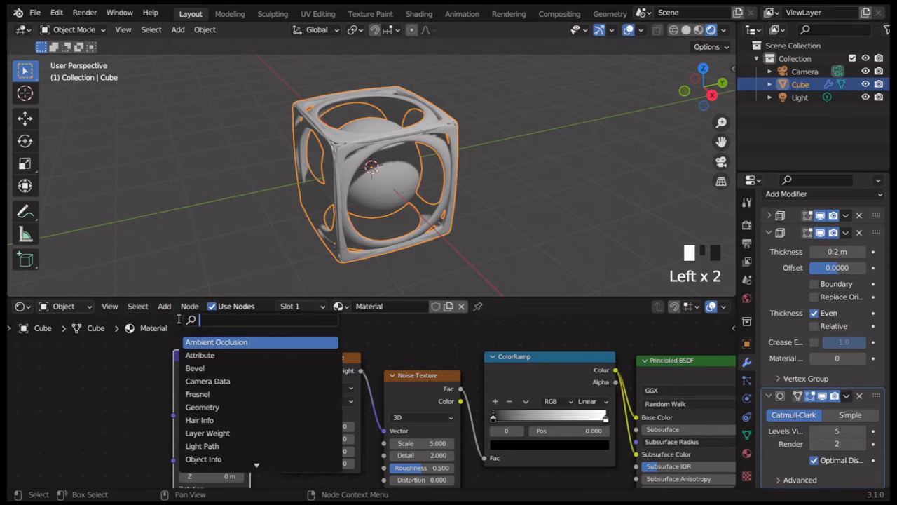
pyautogui.write('ex')
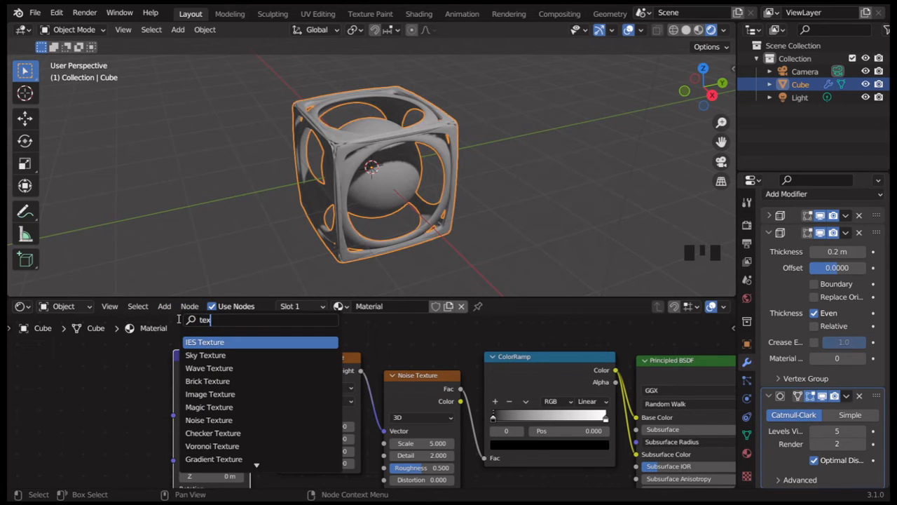
pyautogui.write('ture c')
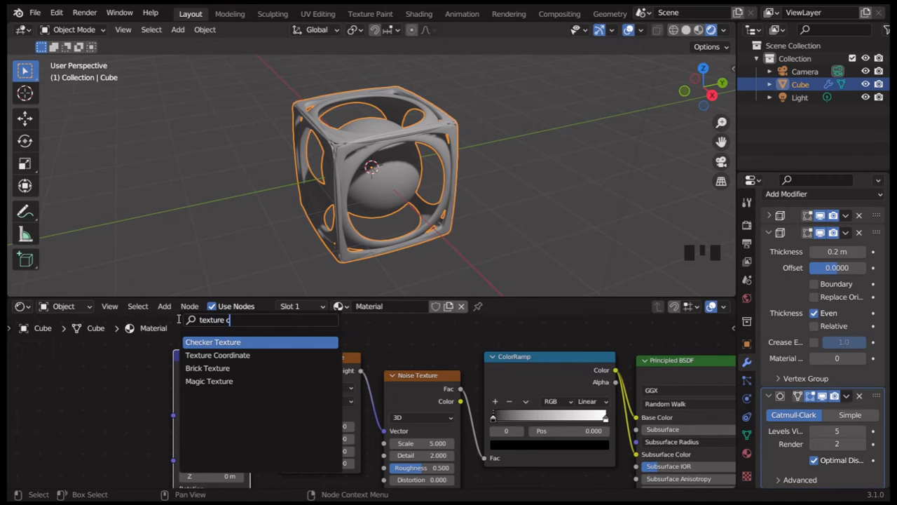
pyautogui.click(209, 355)
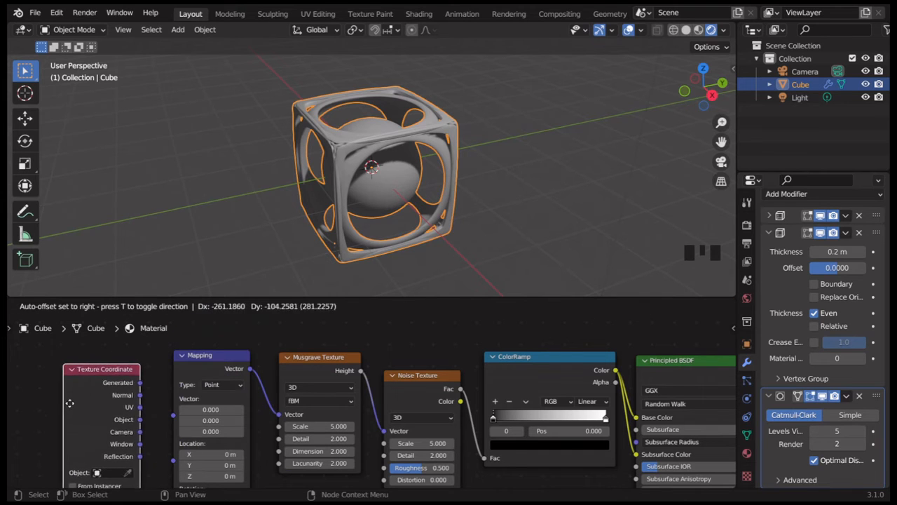
pyautogui.click(73, 398)
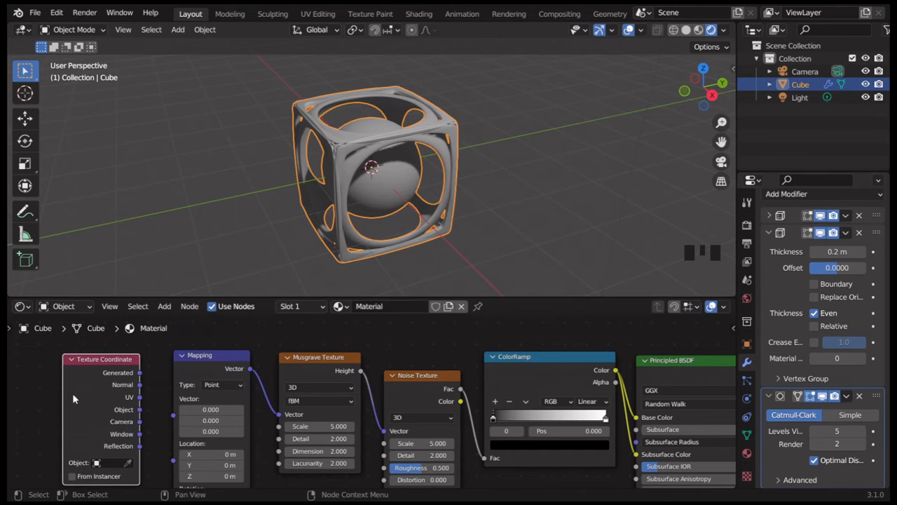
pyautogui.click(139, 410)
pyautogui.moveTo(140, 411); pyautogui.dragTo(175, 418)
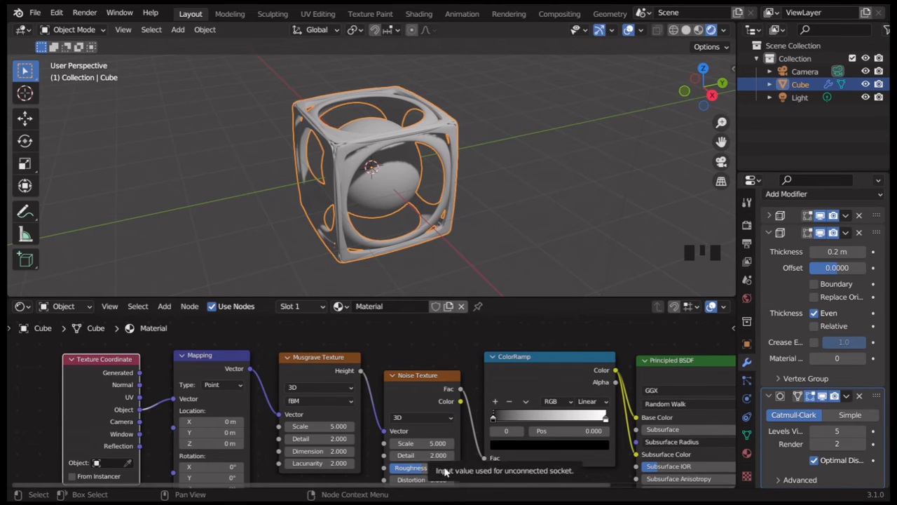
# Step: Set the ColorRamp's first stop at position 0 to a dark brown with hue 0.030, saturation 0.995 and value 0.051
pyautogui.click(494, 421)
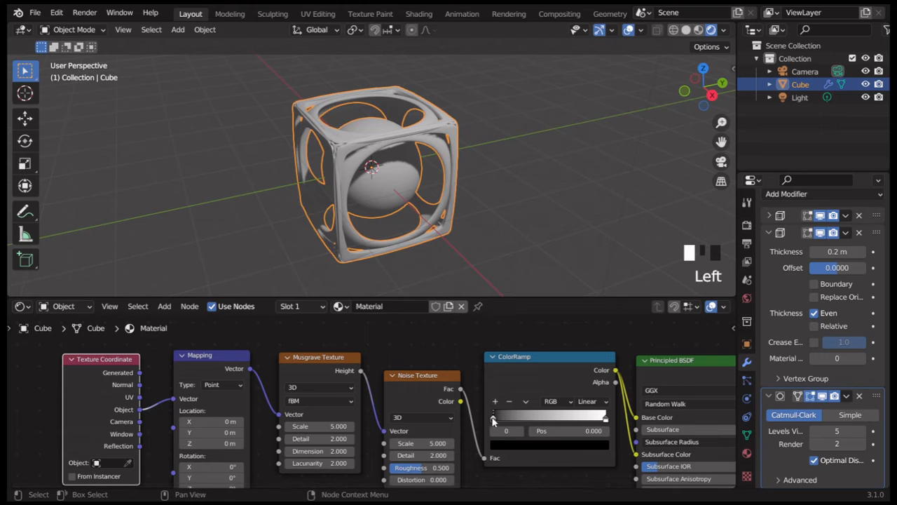
pyautogui.click(516, 449)
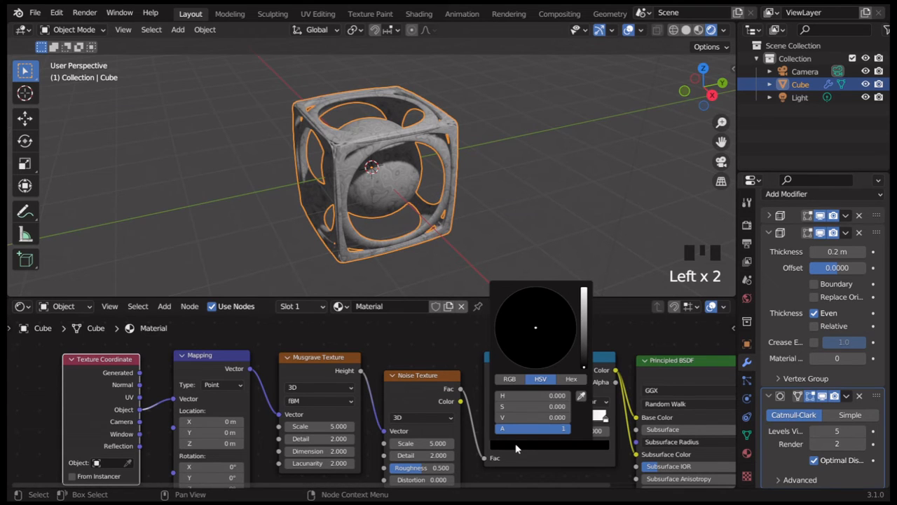
pyautogui.click(585, 348)
pyautogui.click(527, 362)
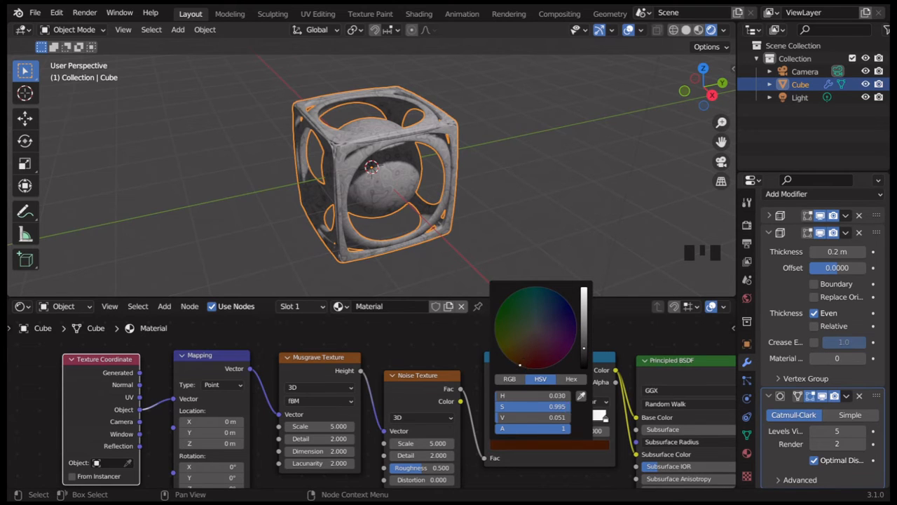
pyautogui.click(520, 368)
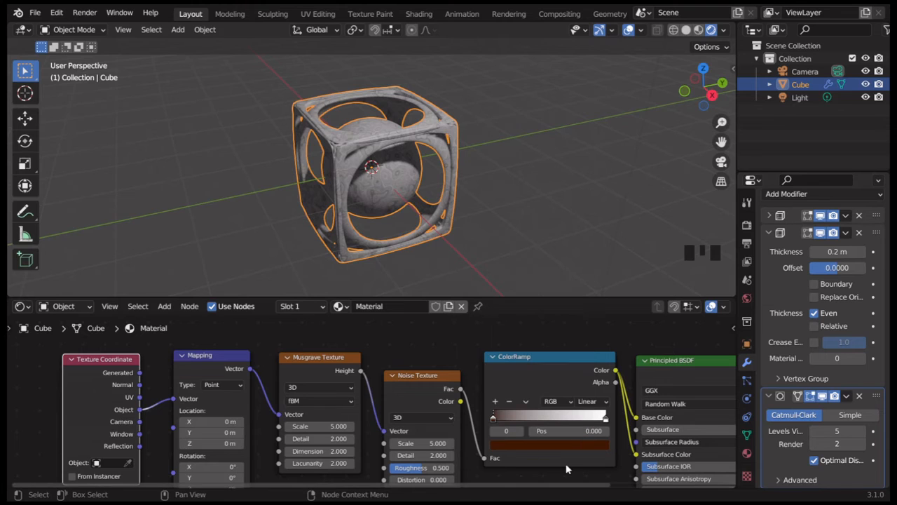
# Step: Set the ColorRamp's last stop at position 1 to a very dark brown
pyautogui.click(606, 418)
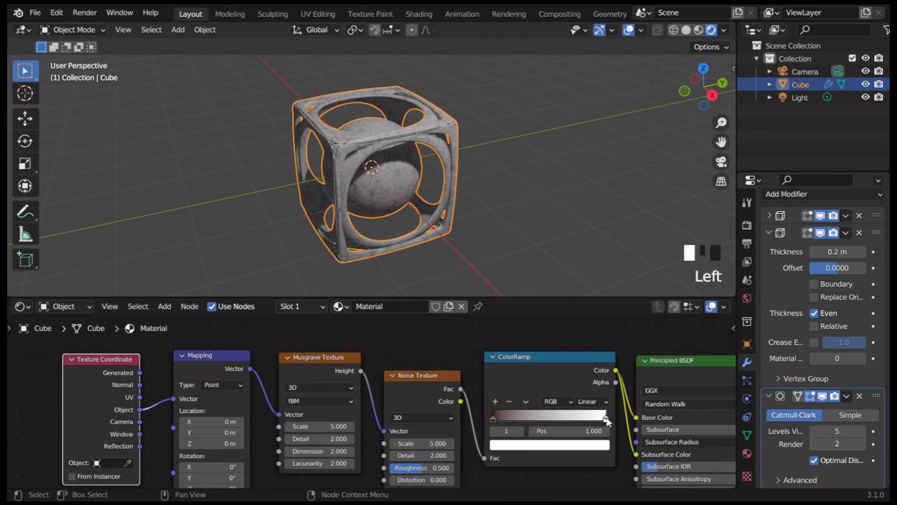
pyautogui.click(568, 445)
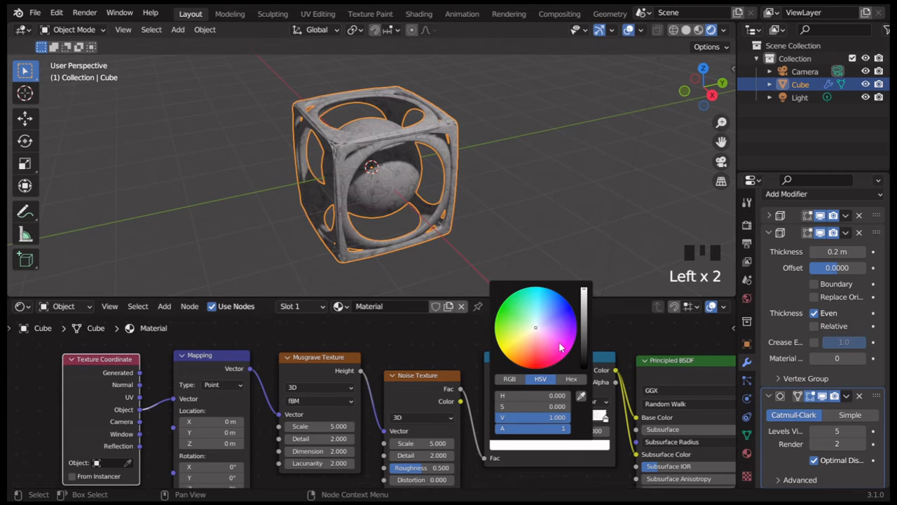
pyautogui.click(526, 358)
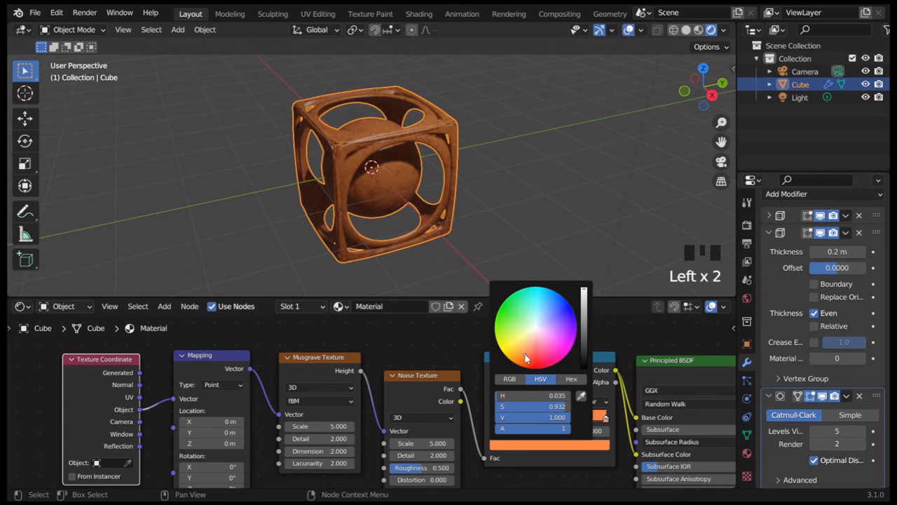
pyautogui.click(522, 360)
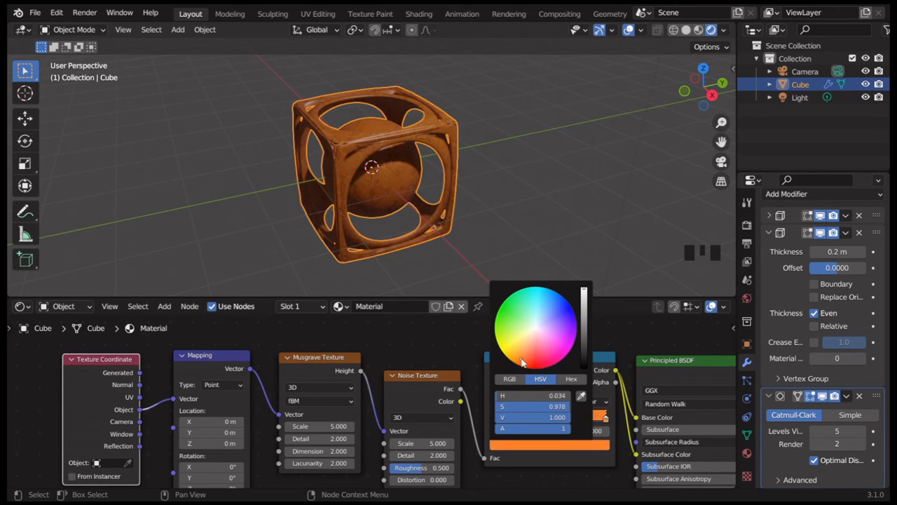
pyautogui.click(586, 321)
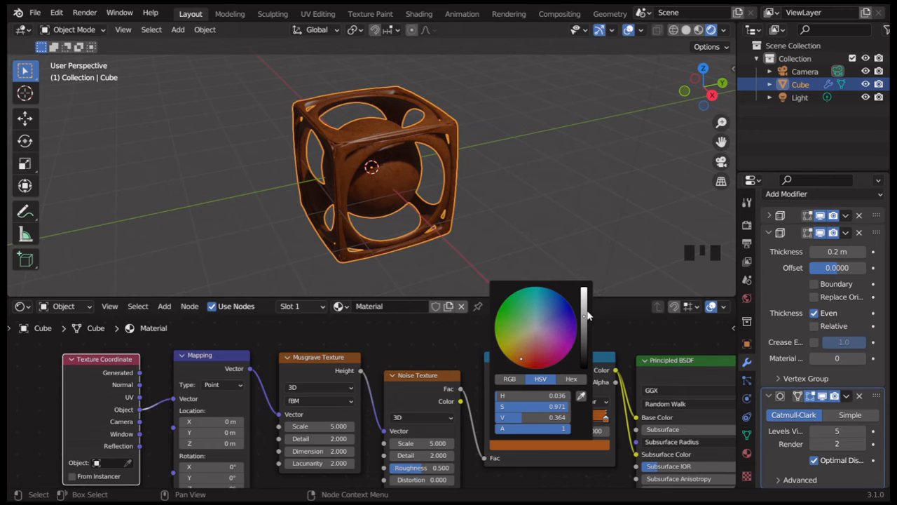
pyautogui.click(586, 327)
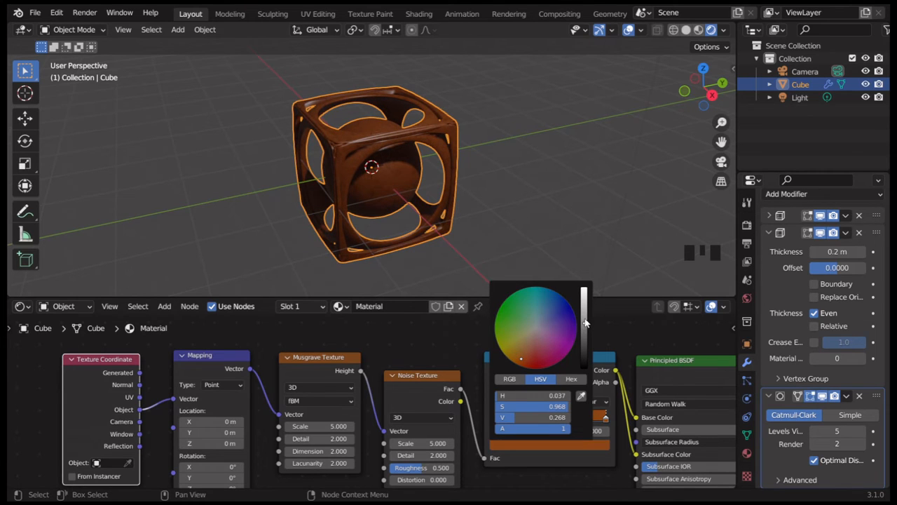
pyautogui.click(586, 319)
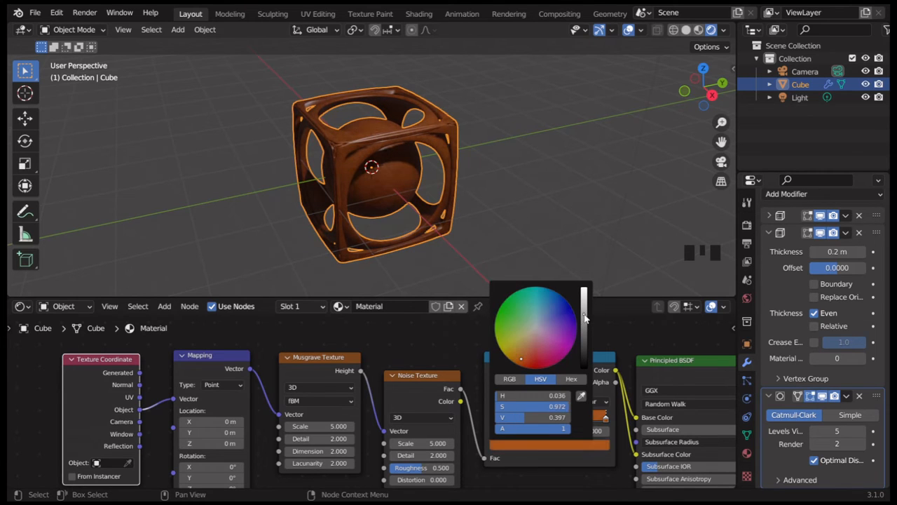
pyautogui.click(585, 355)
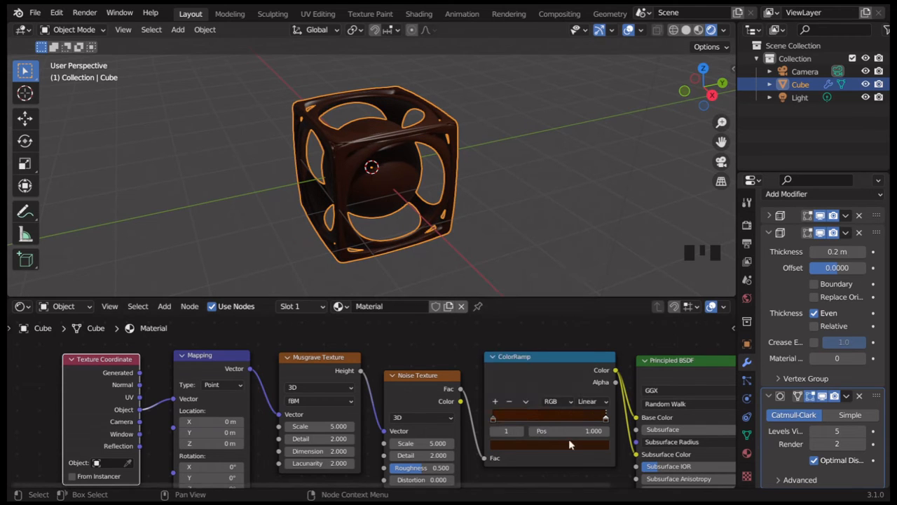
# Step: Add a middle stop to the ColorRamp and set it to a brown with hue 0.029, saturation 0.985 and value 0.168
pyautogui.click(496, 404)
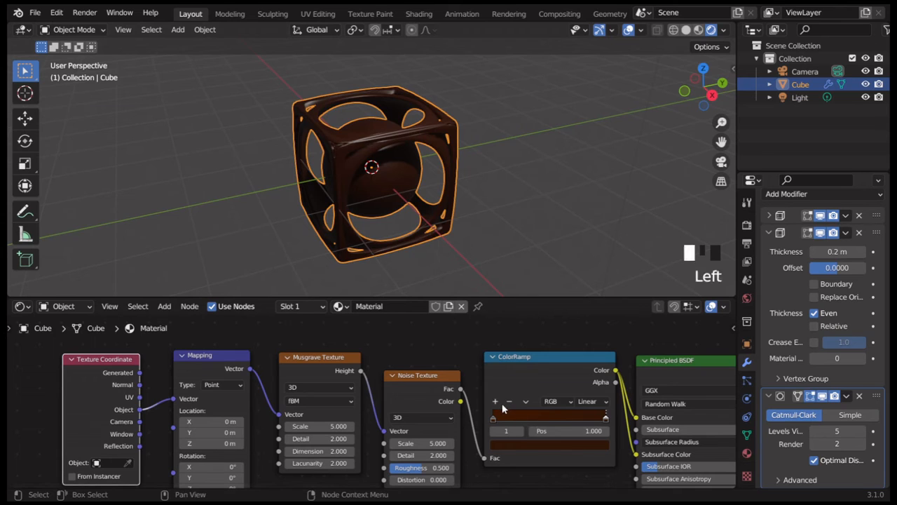
pyautogui.click(543, 449)
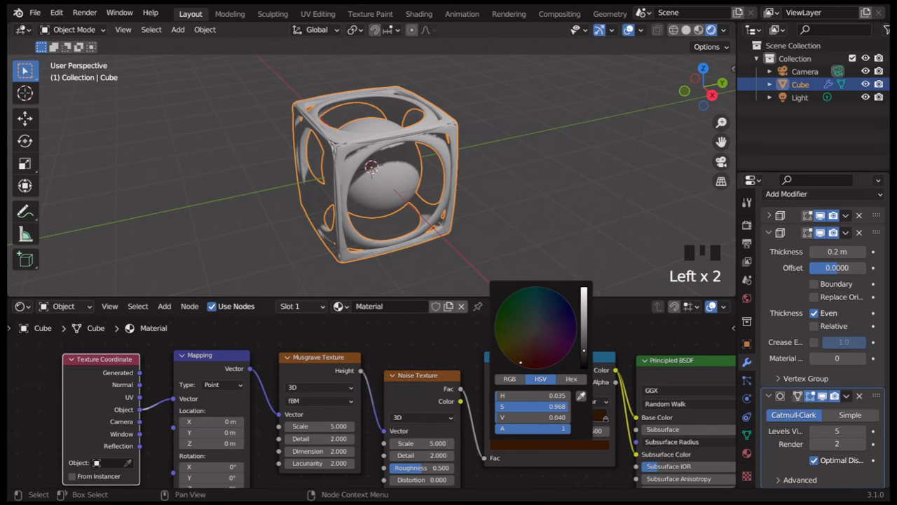
pyautogui.click(585, 344)
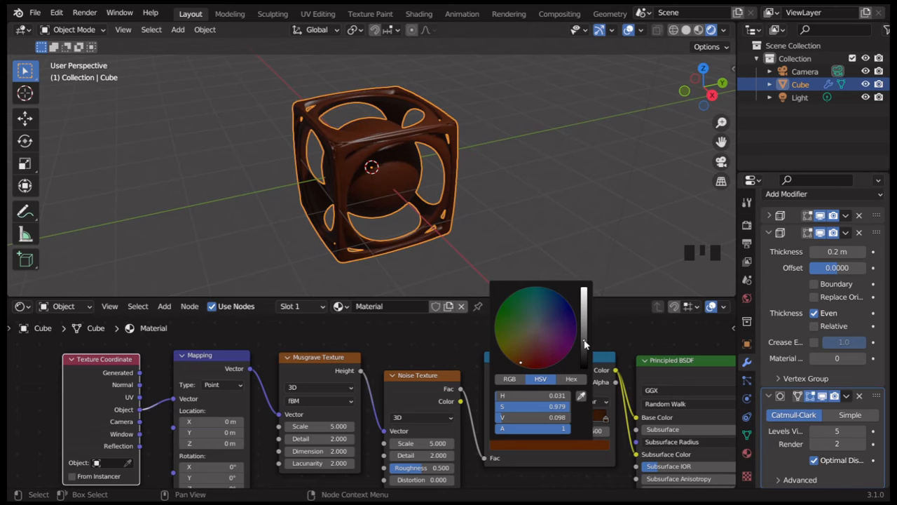
pyautogui.click(586, 330)
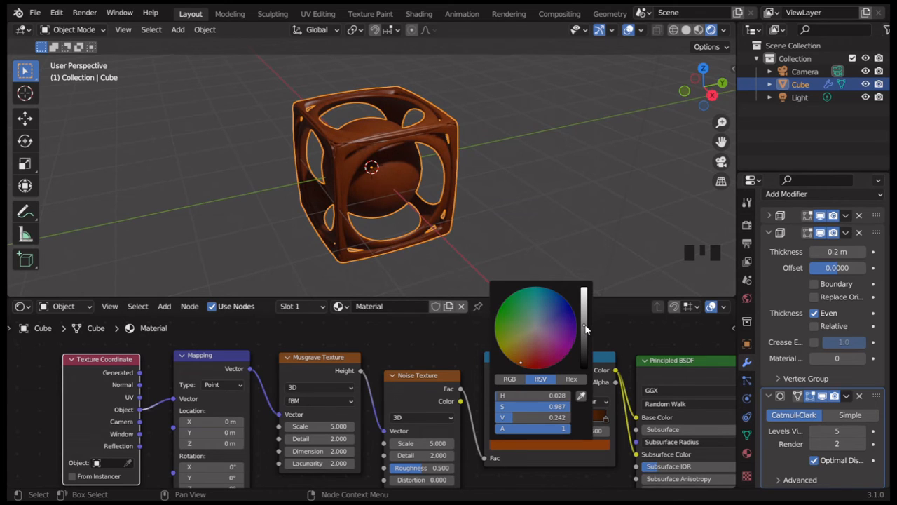
pyautogui.click(585, 322)
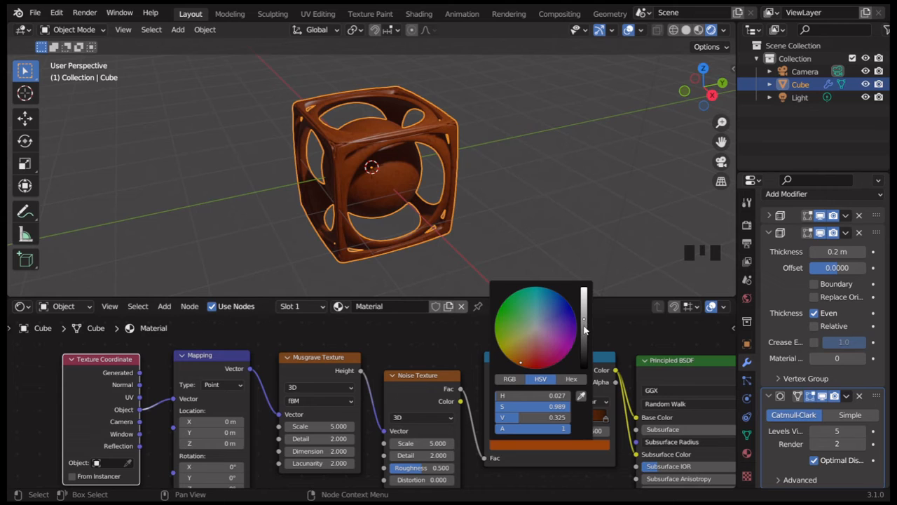
pyautogui.click(586, 331)
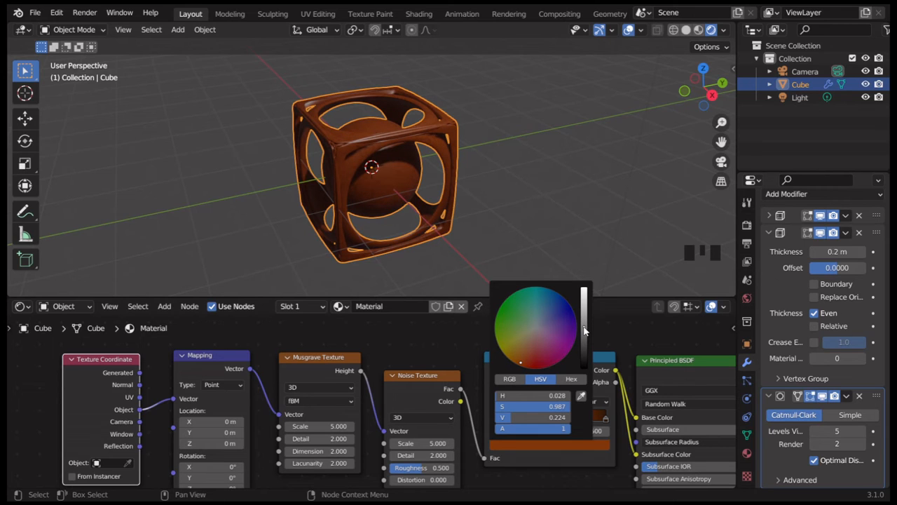
pyautogui.click(584, 331)
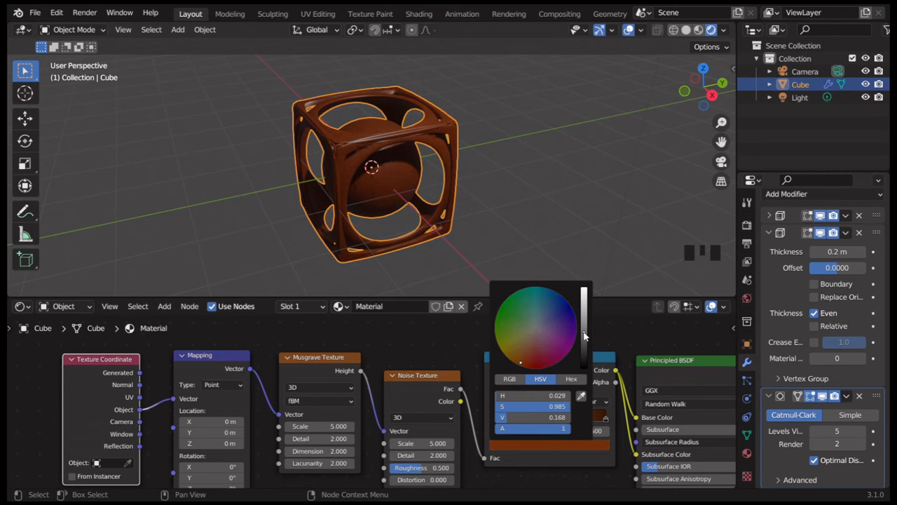
# Step: Change the ColorRamp's first stop at position 0 to a bright orange with hue 0.021 and saturation 0.999
pyautogui.click(494, 419)
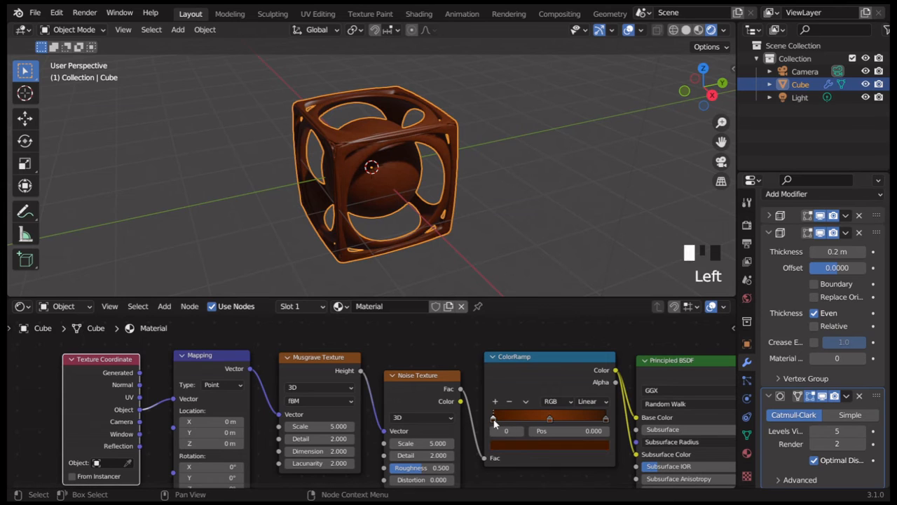
pyautogui.click(511, 445)
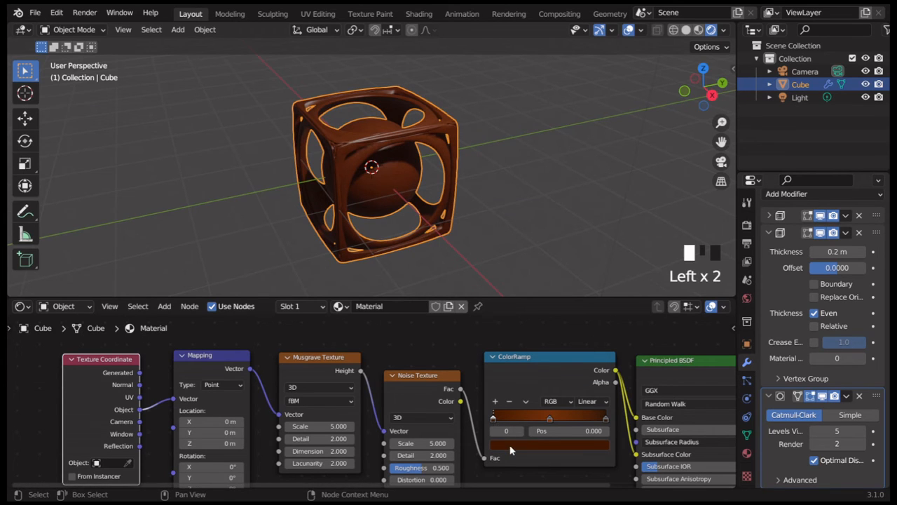
pyautogui.click(586, 305)
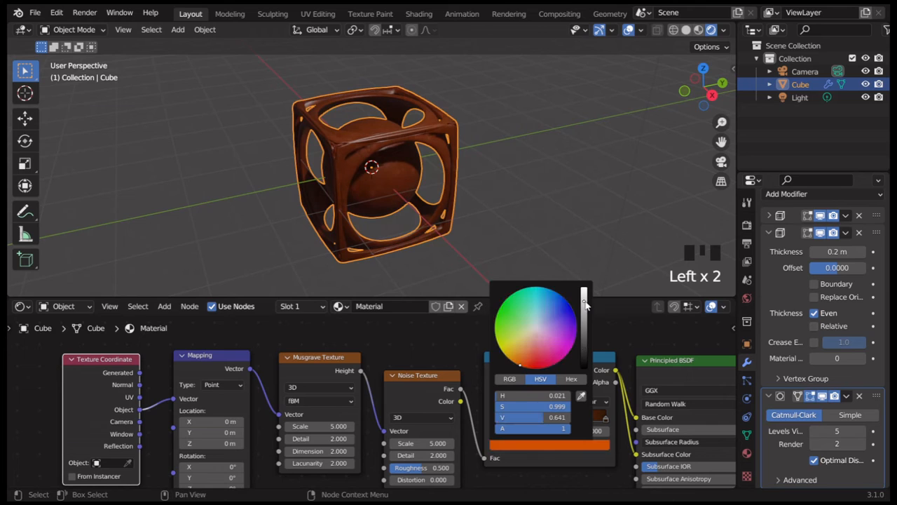
pyautogui.click(586, 295)
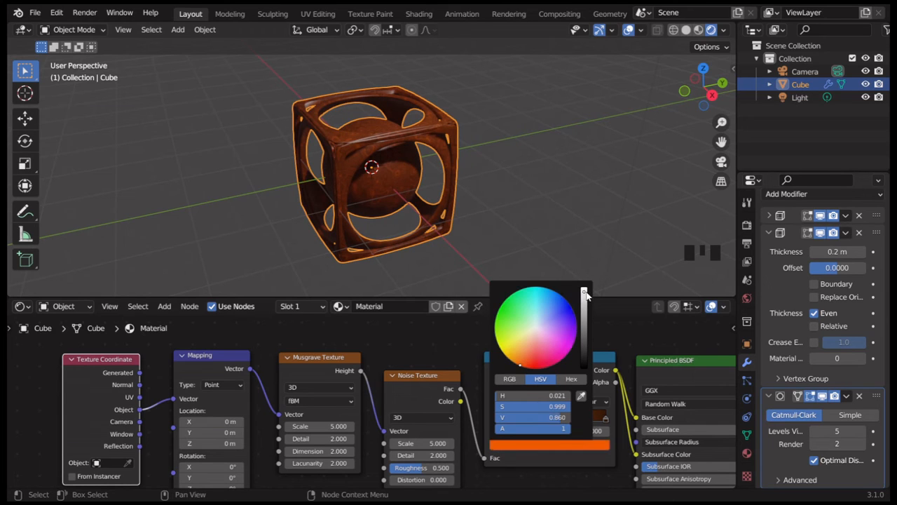
pyautogui.click(585, 292)
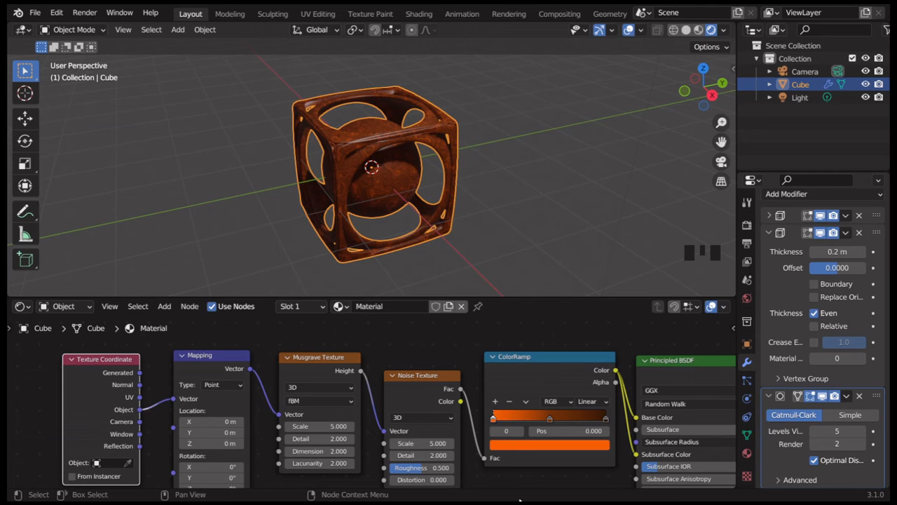
# Step: Try roughness values of 1 and 0.7 on the Noise Texture node and set it back to 0.5
pyautogui.click(439, 468)
pyautogui.write('1')
pyautogui.press('Return')
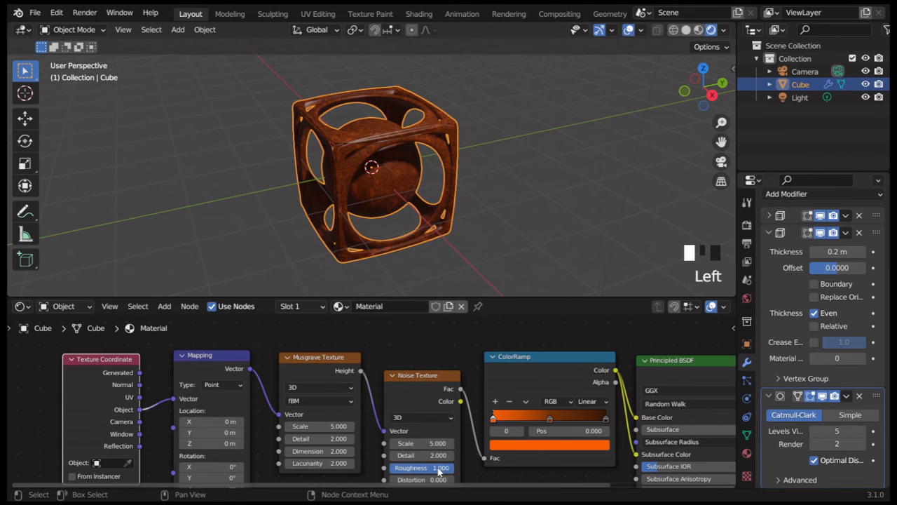
pyautogui.click(439, 468)
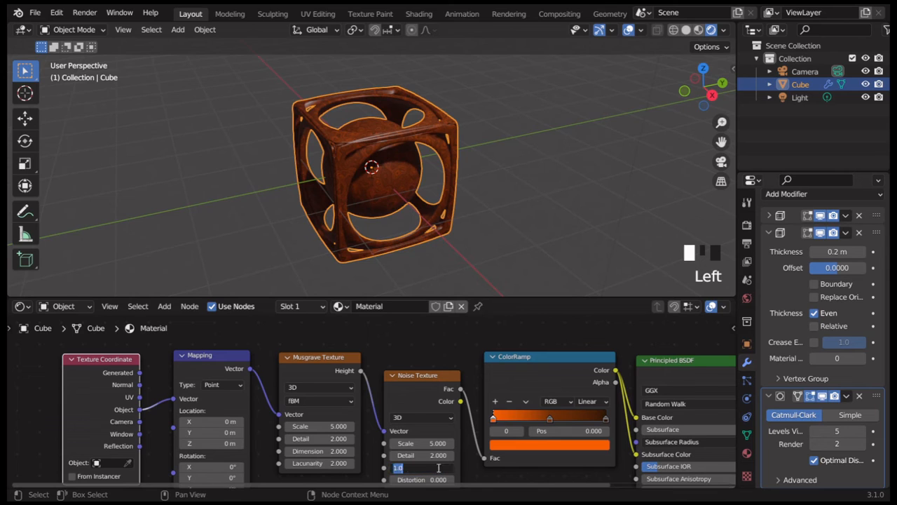
pyautogui.write('0.7')
pyautogui.press('Return')
pyautogui.click(439, 468)
pyautogui.write('0.5')
pyautogui.press('Return')
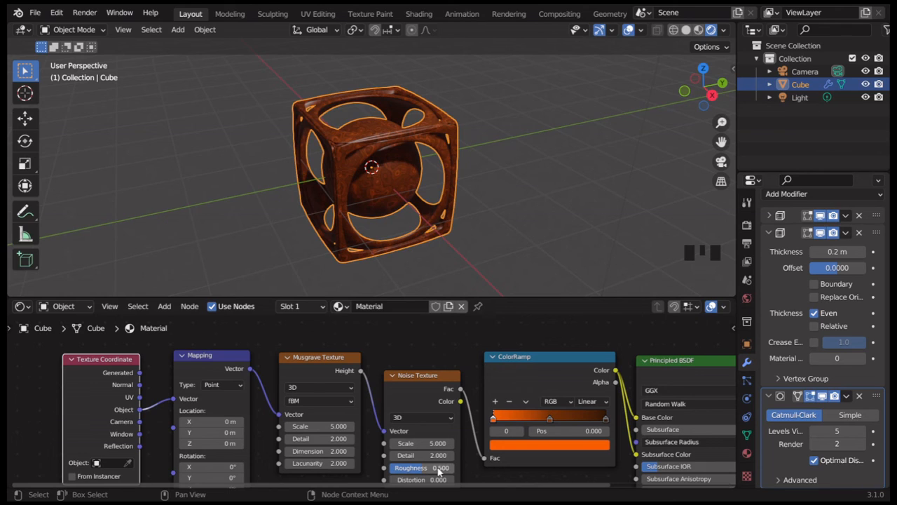
# Step: Set the Noise Texture node's detail to 15
pyautogui.click(435, 456)
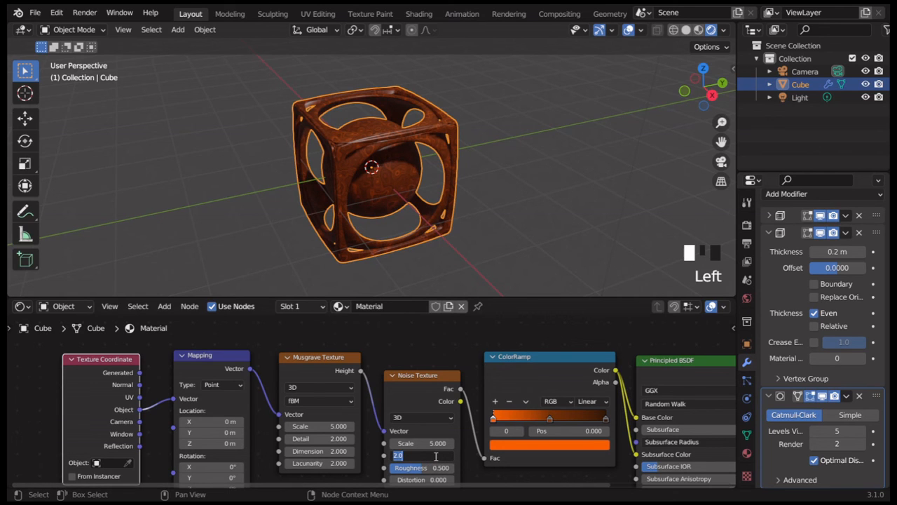
pyautogui.write('15')
pyautogui.press('Return')
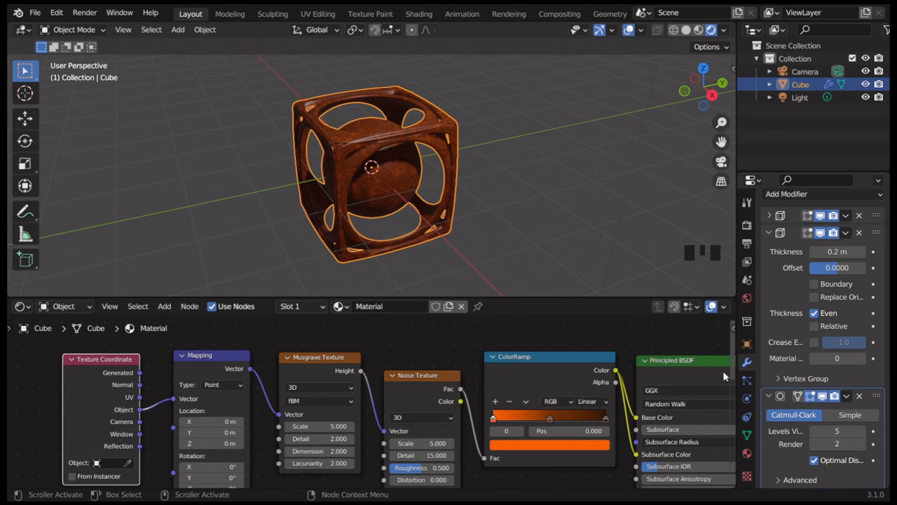
# Step: Set the Mapping node's X and Y scale to 0.5 each
pyautogui.moveTo(734, 372); pyautogui.dragTo(731, 399)
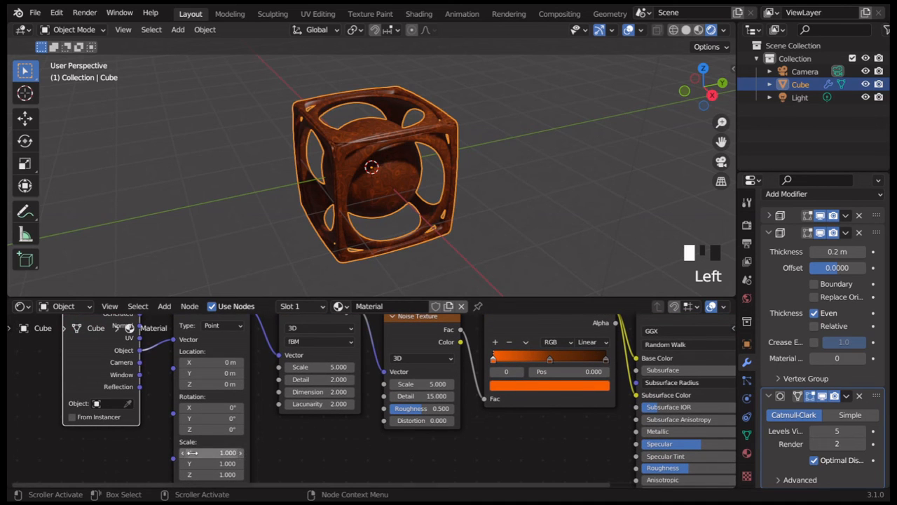
pyautogui.click(217, 462)
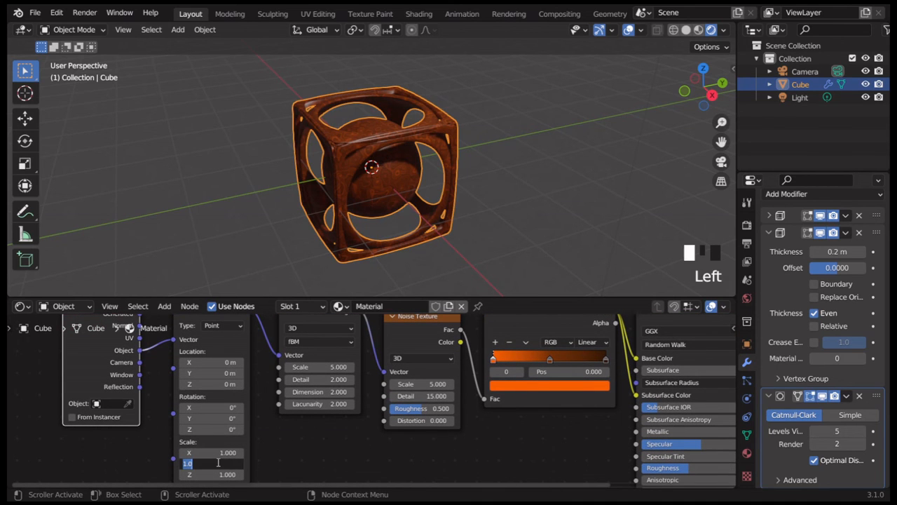
pyautogui.write('0.5')
pyautogui.press('Return')
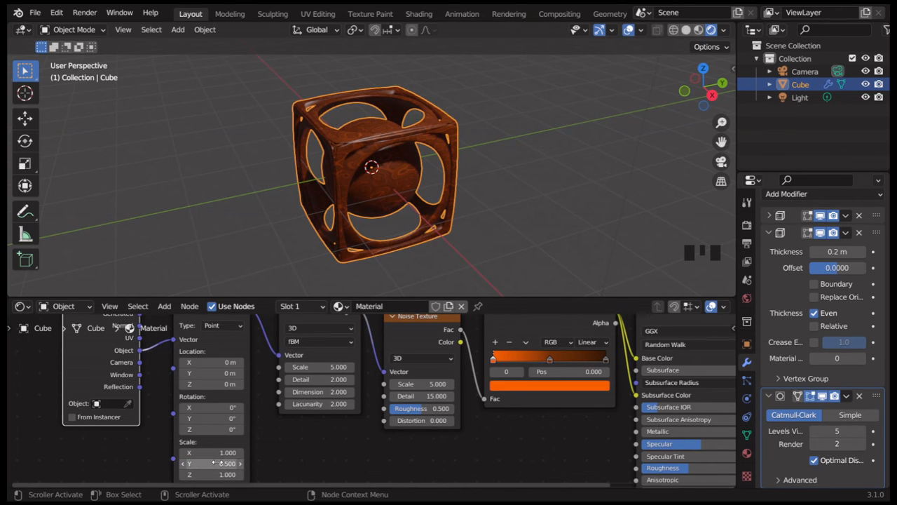
pyautogui.click(223, 452)
pyautogui.write('0')
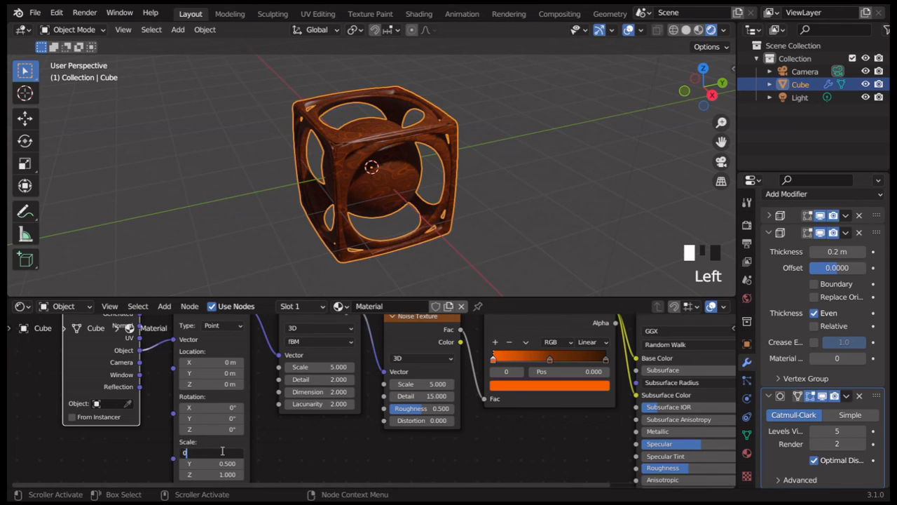
pyautogui.write('.5')
pyautogui.press('Return')
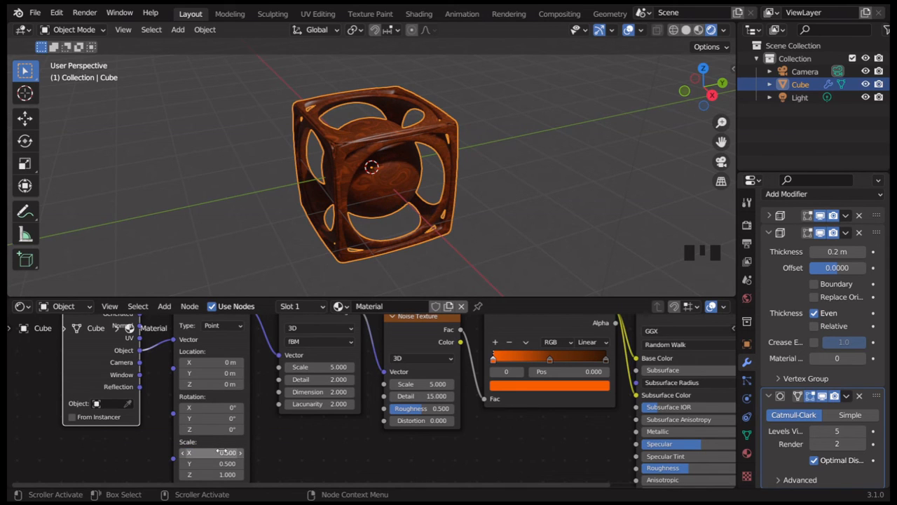